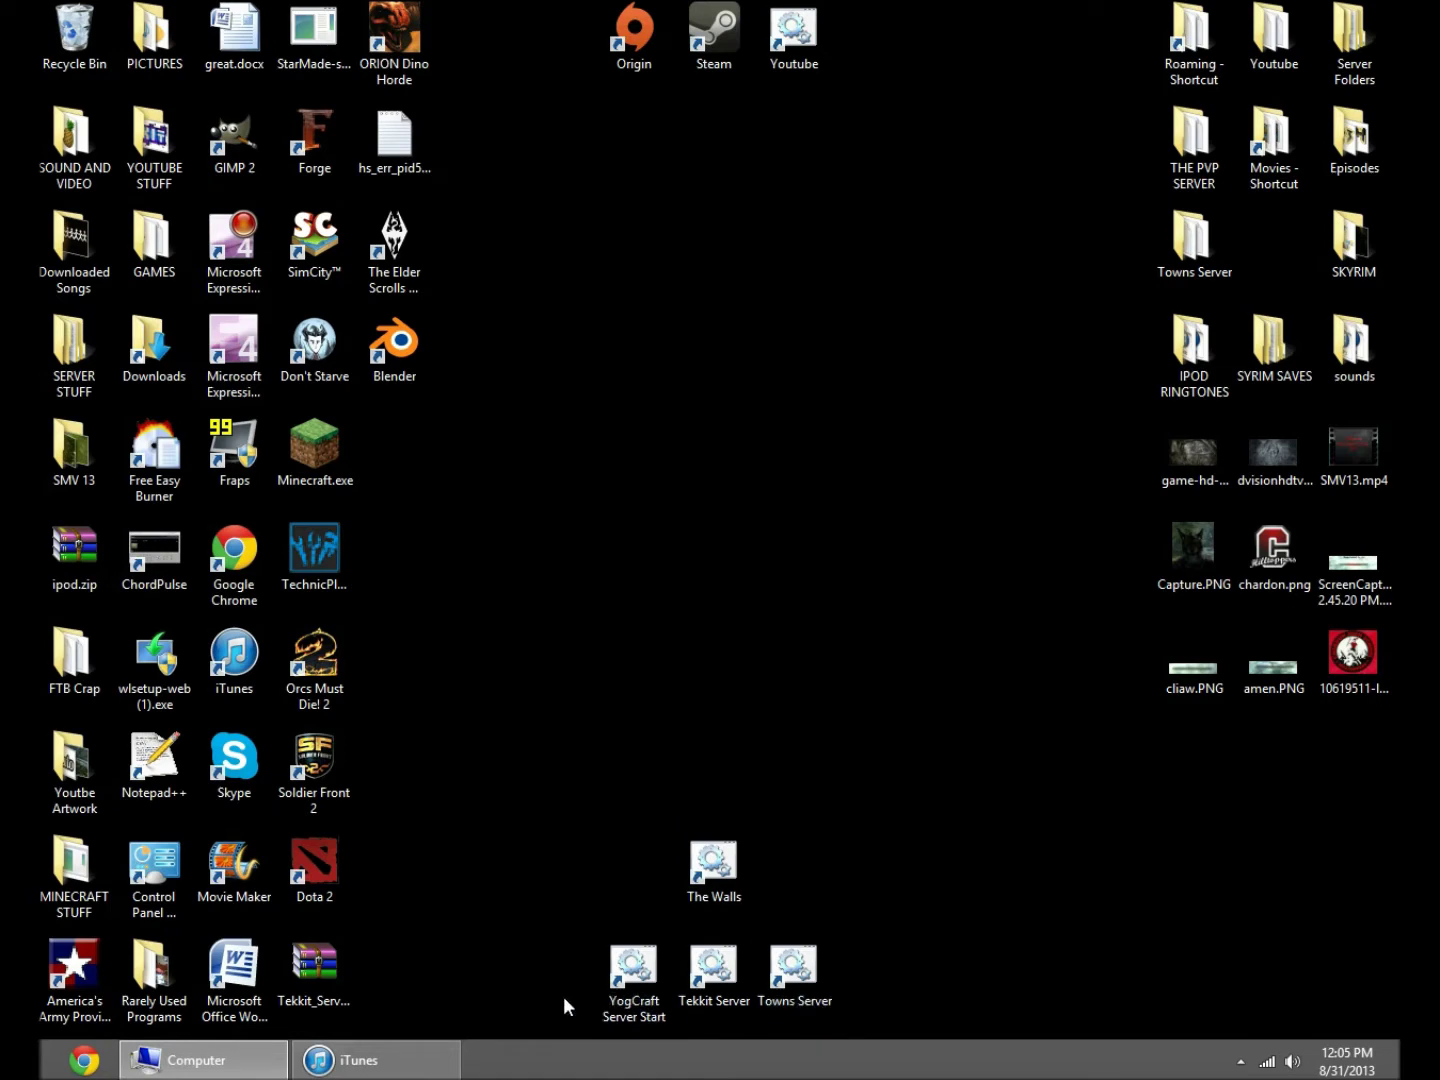
# Open the Computer window and check whether its show/hide settings have file name extensions and hidden items enabled
pyautogui.moveTo(360, 1060)
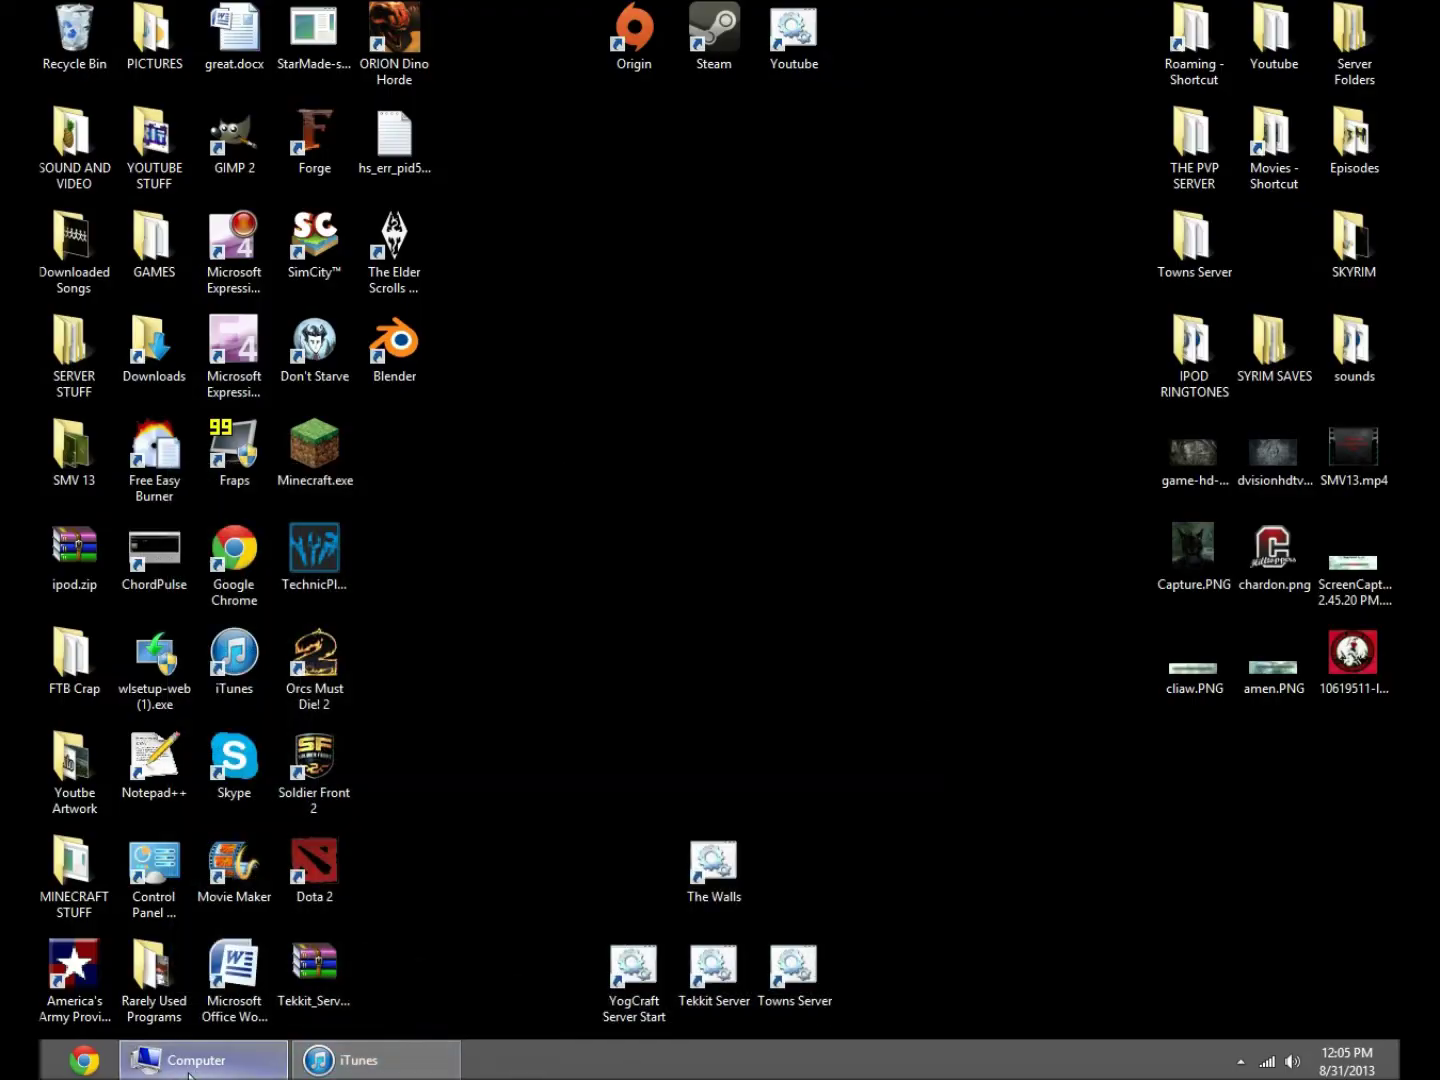
pyautogui.click(200, 1060)
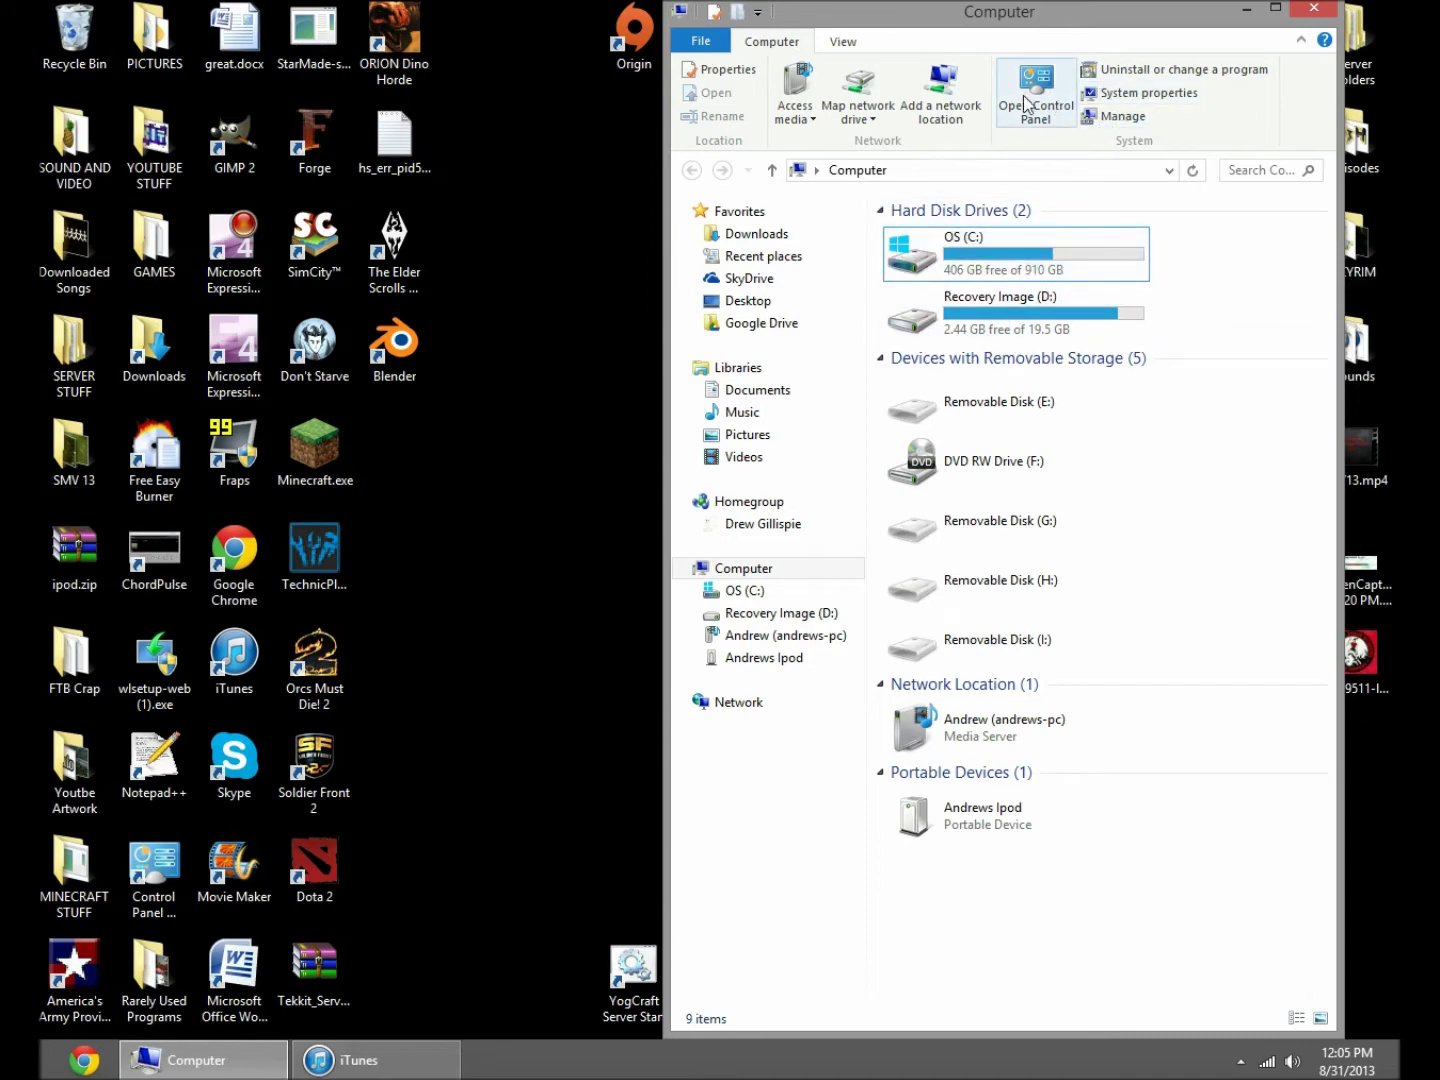
pyautogui.moveTo(893, 32); pyautogui.dragTo(664, 31)
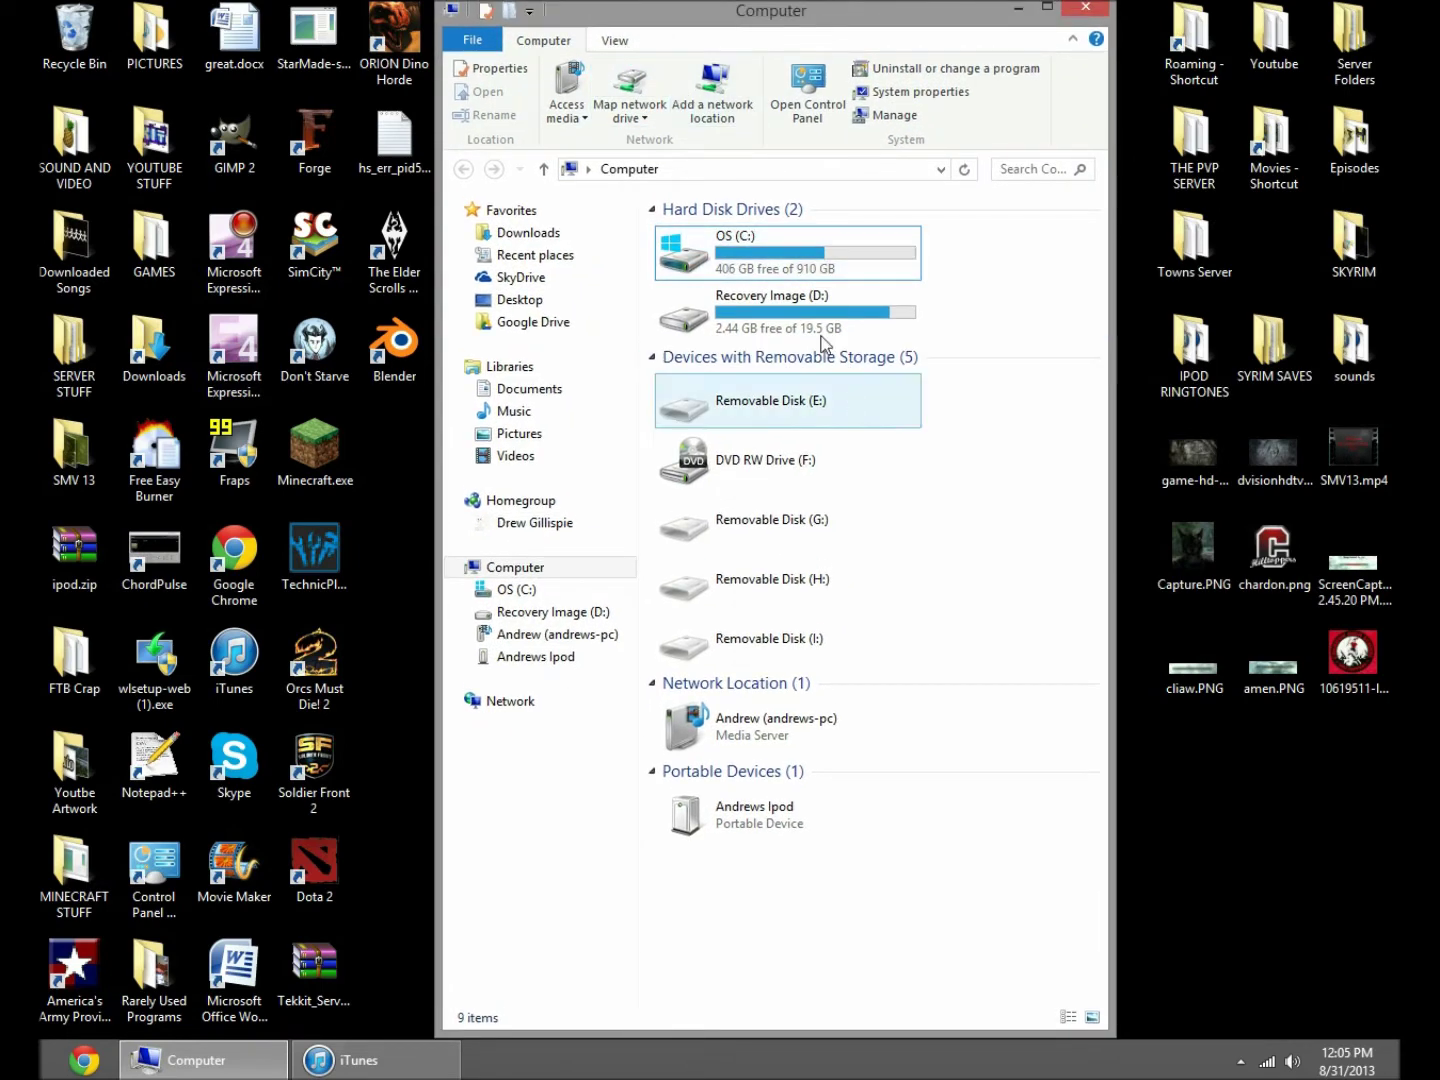
pyautogui.click(605, 41)
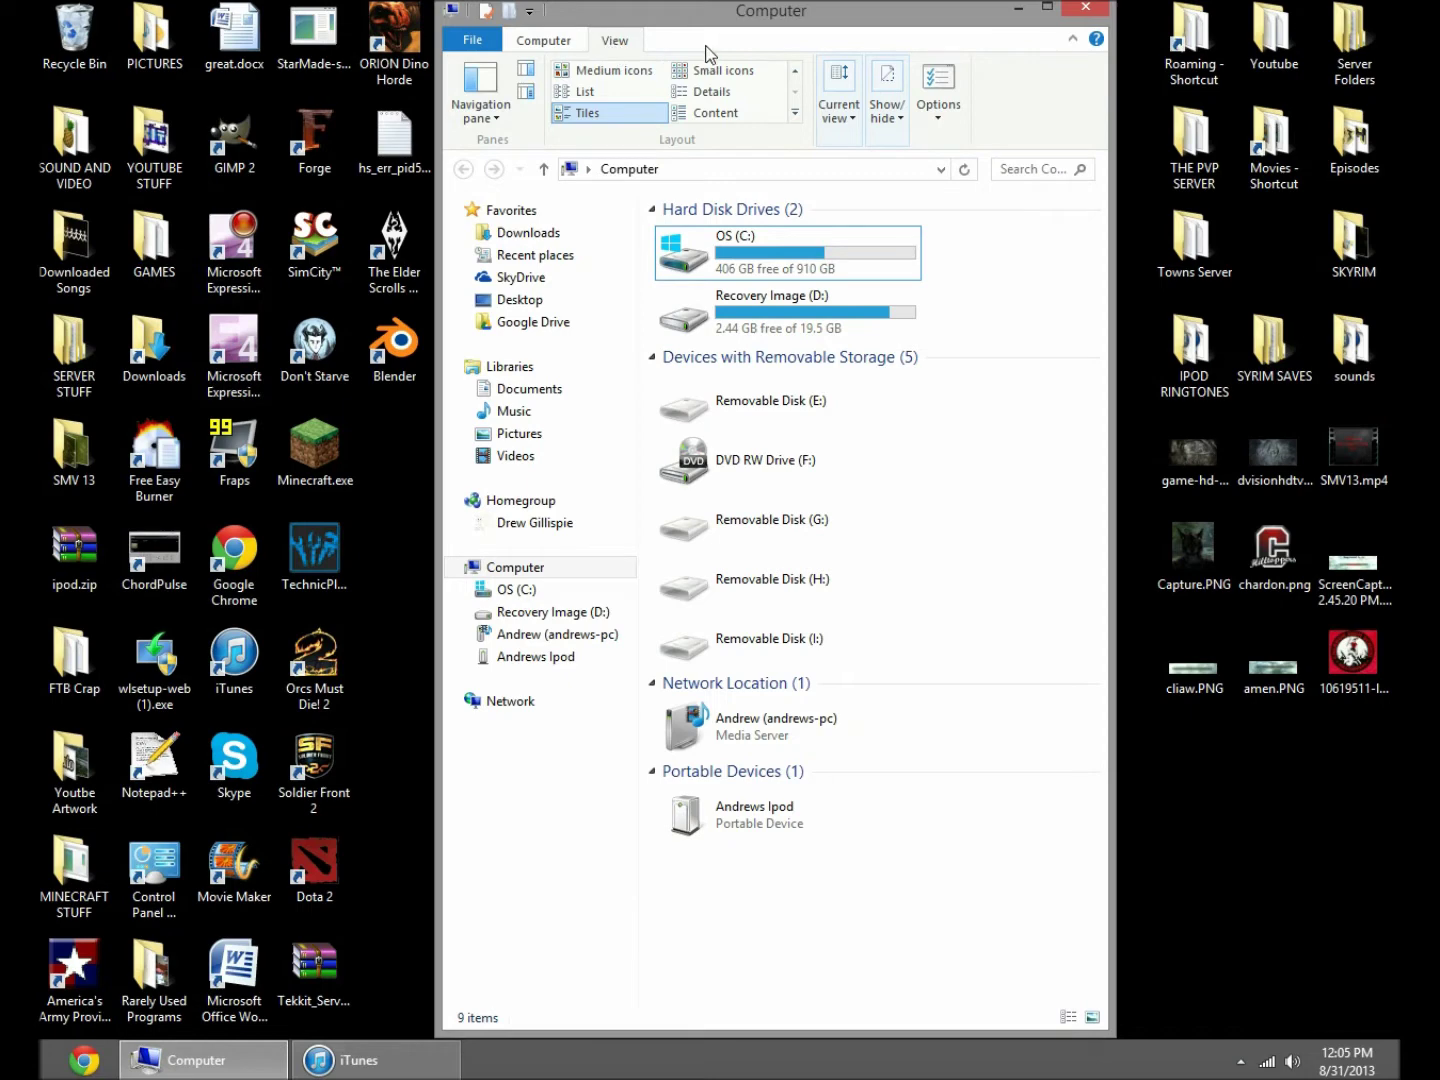
pyautogui.click(1072, 40)
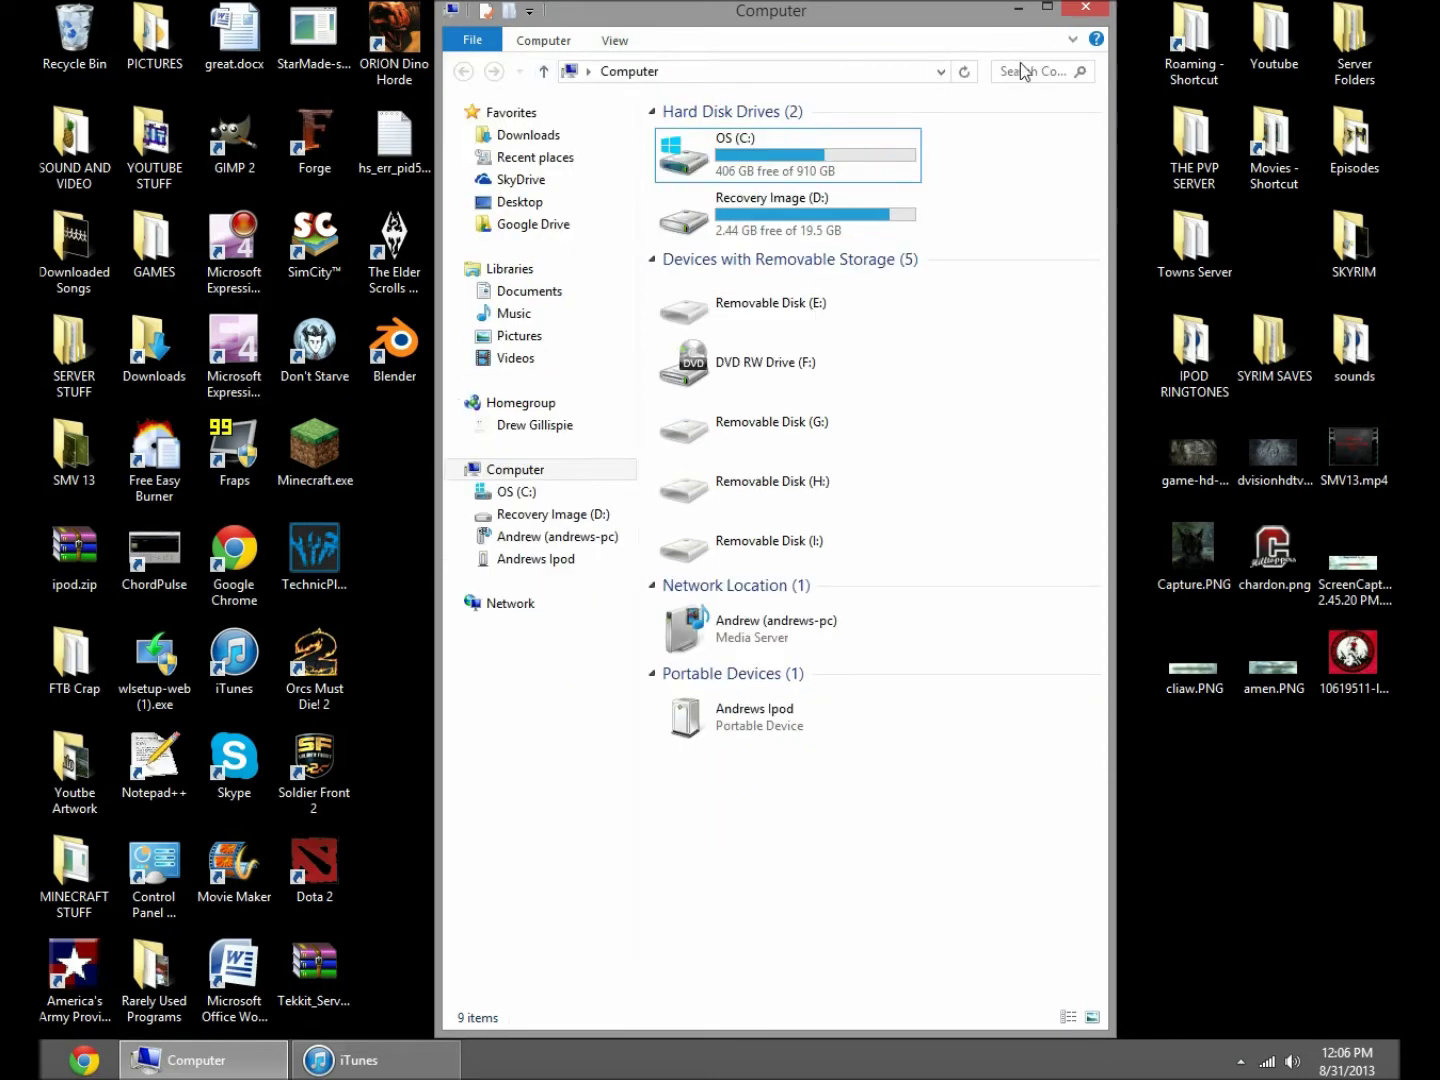
pyautogui.click(610, 42)
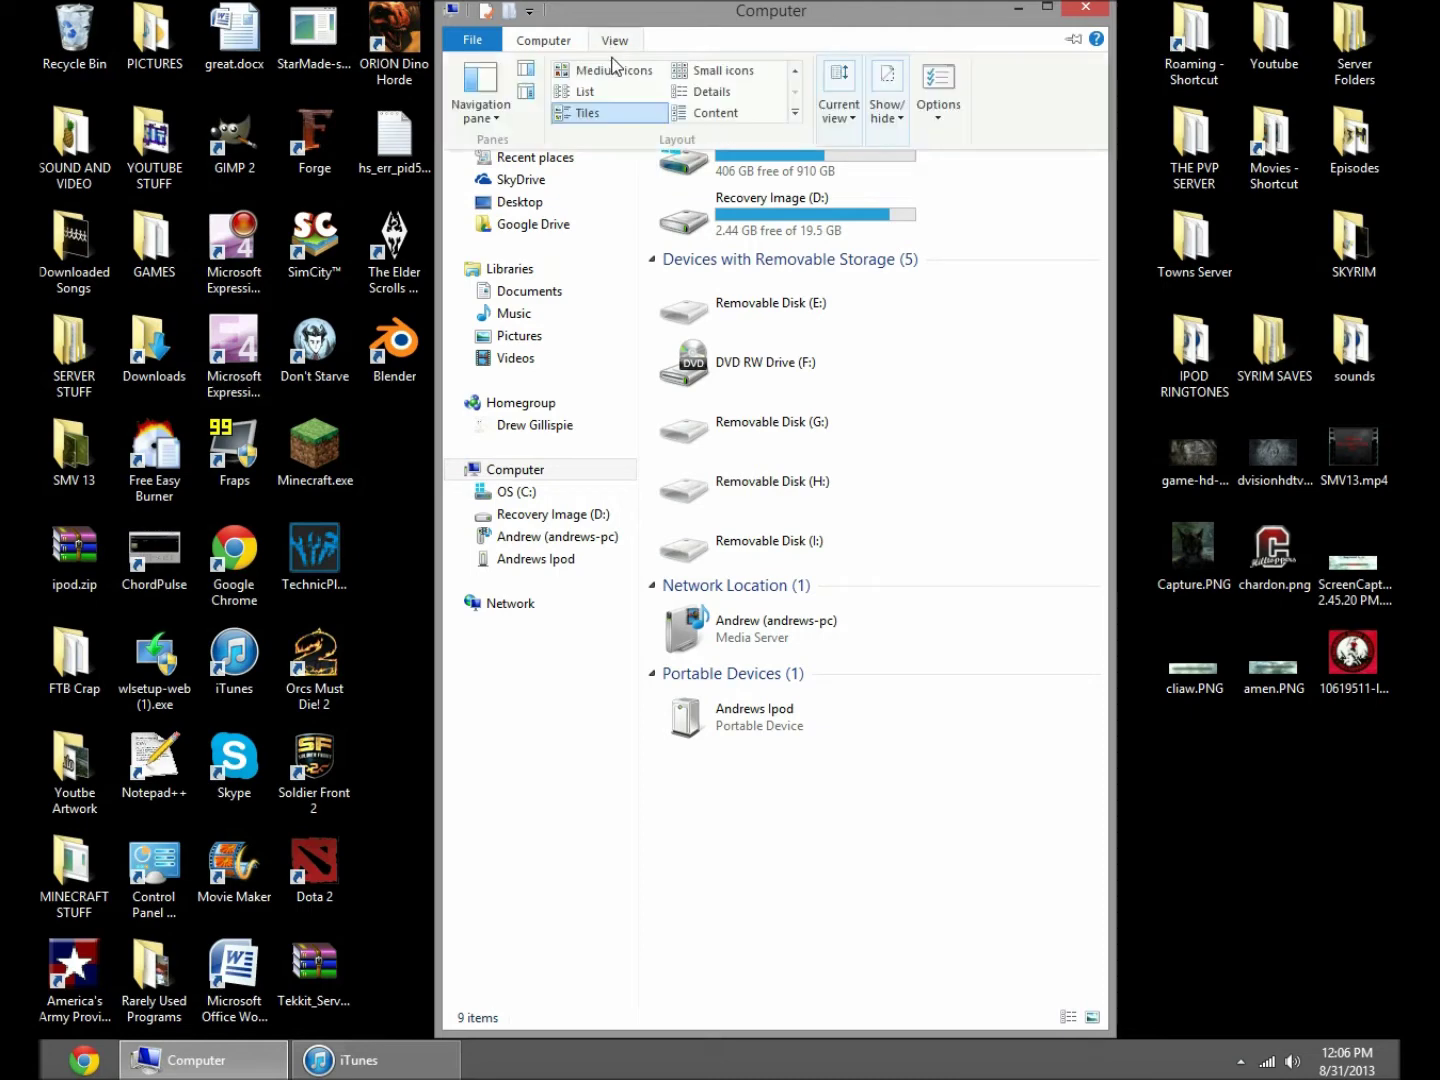
pyautogui.click(872, 126)
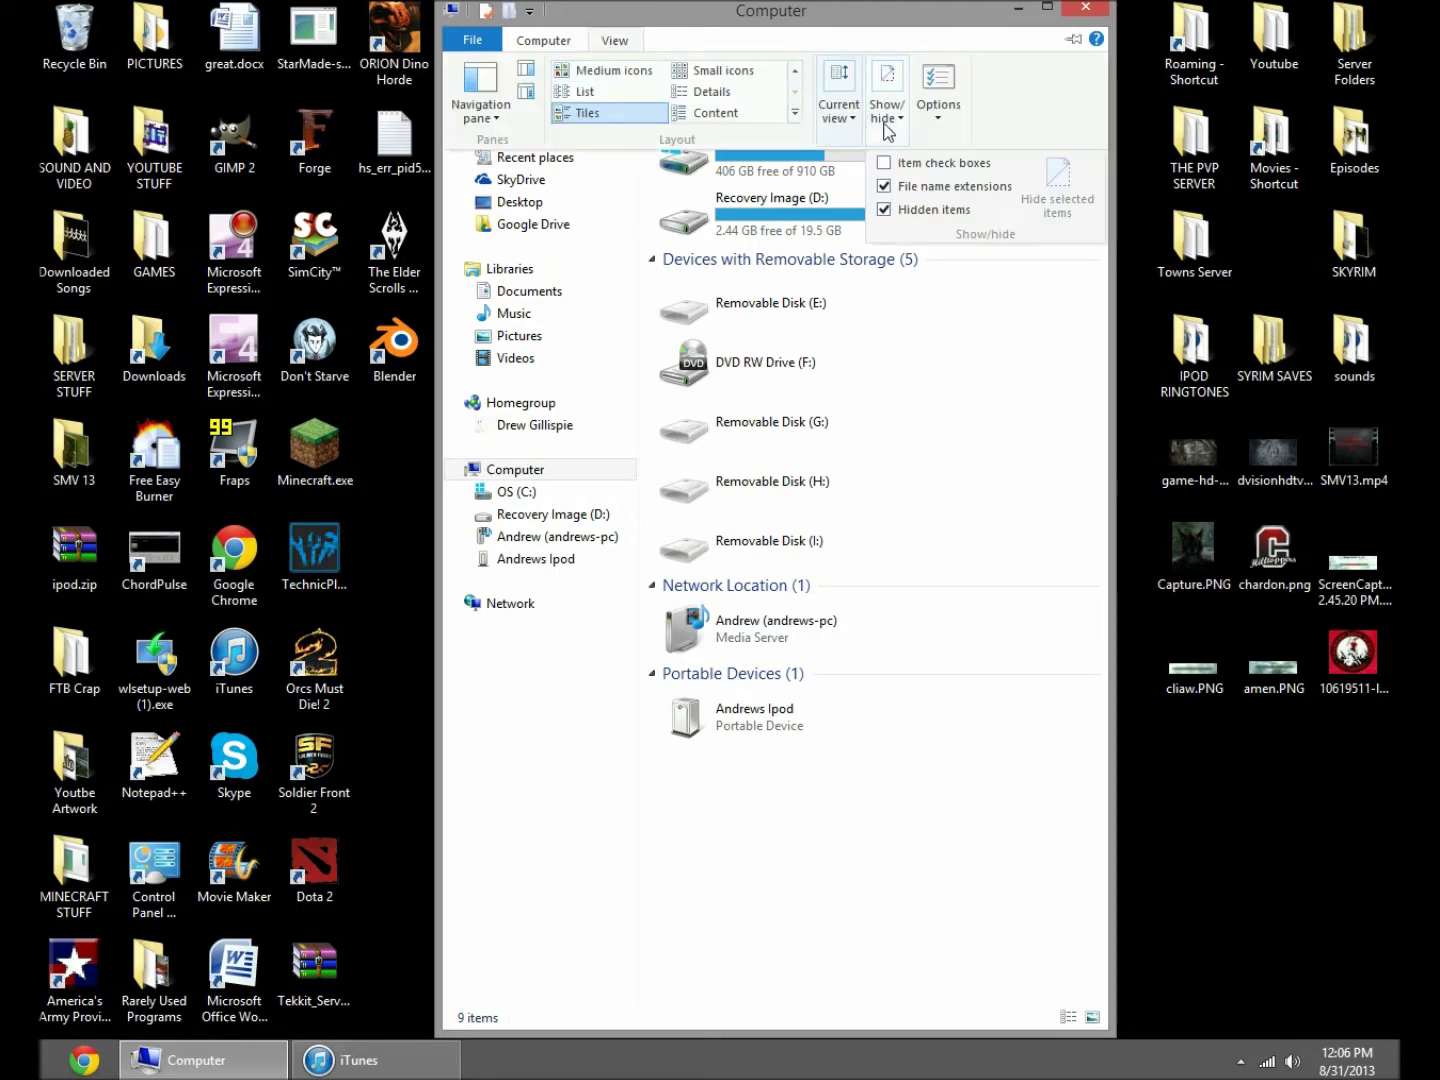
pyautogui.click(1096, 16)
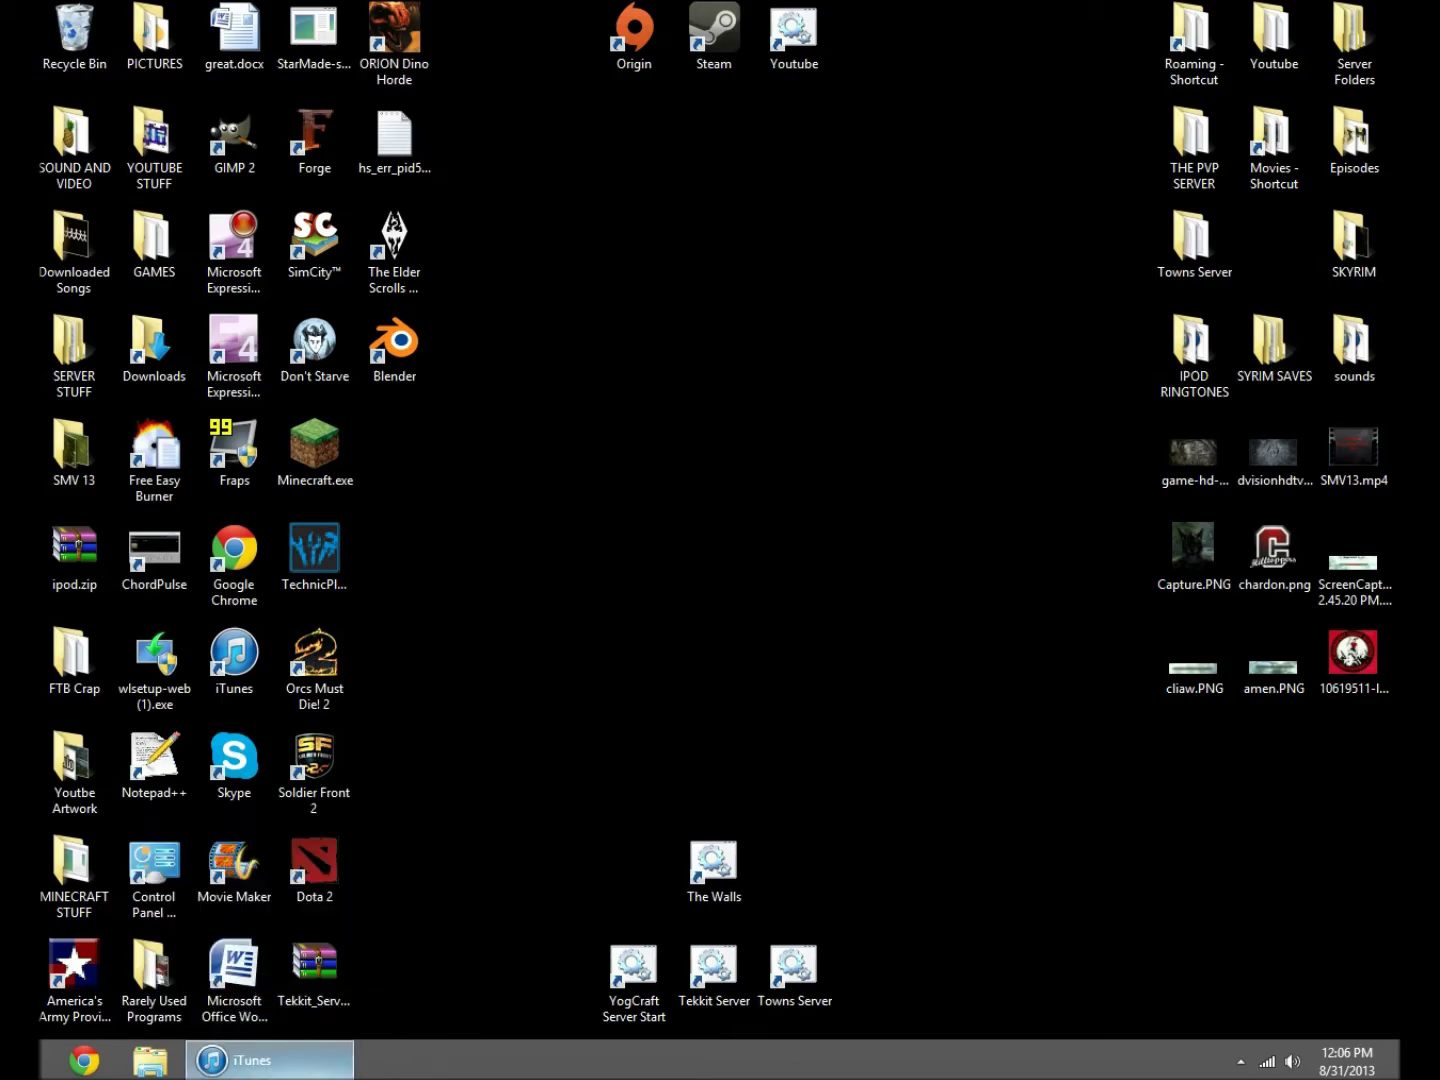
# Switch to iTunes and play the song Myia Heee from the Unknown Album
pyautogui.click(268, 1060)
pyautogui.scroll(-2, 762, 835)
pyautogui.scroll(3, 763, 834)
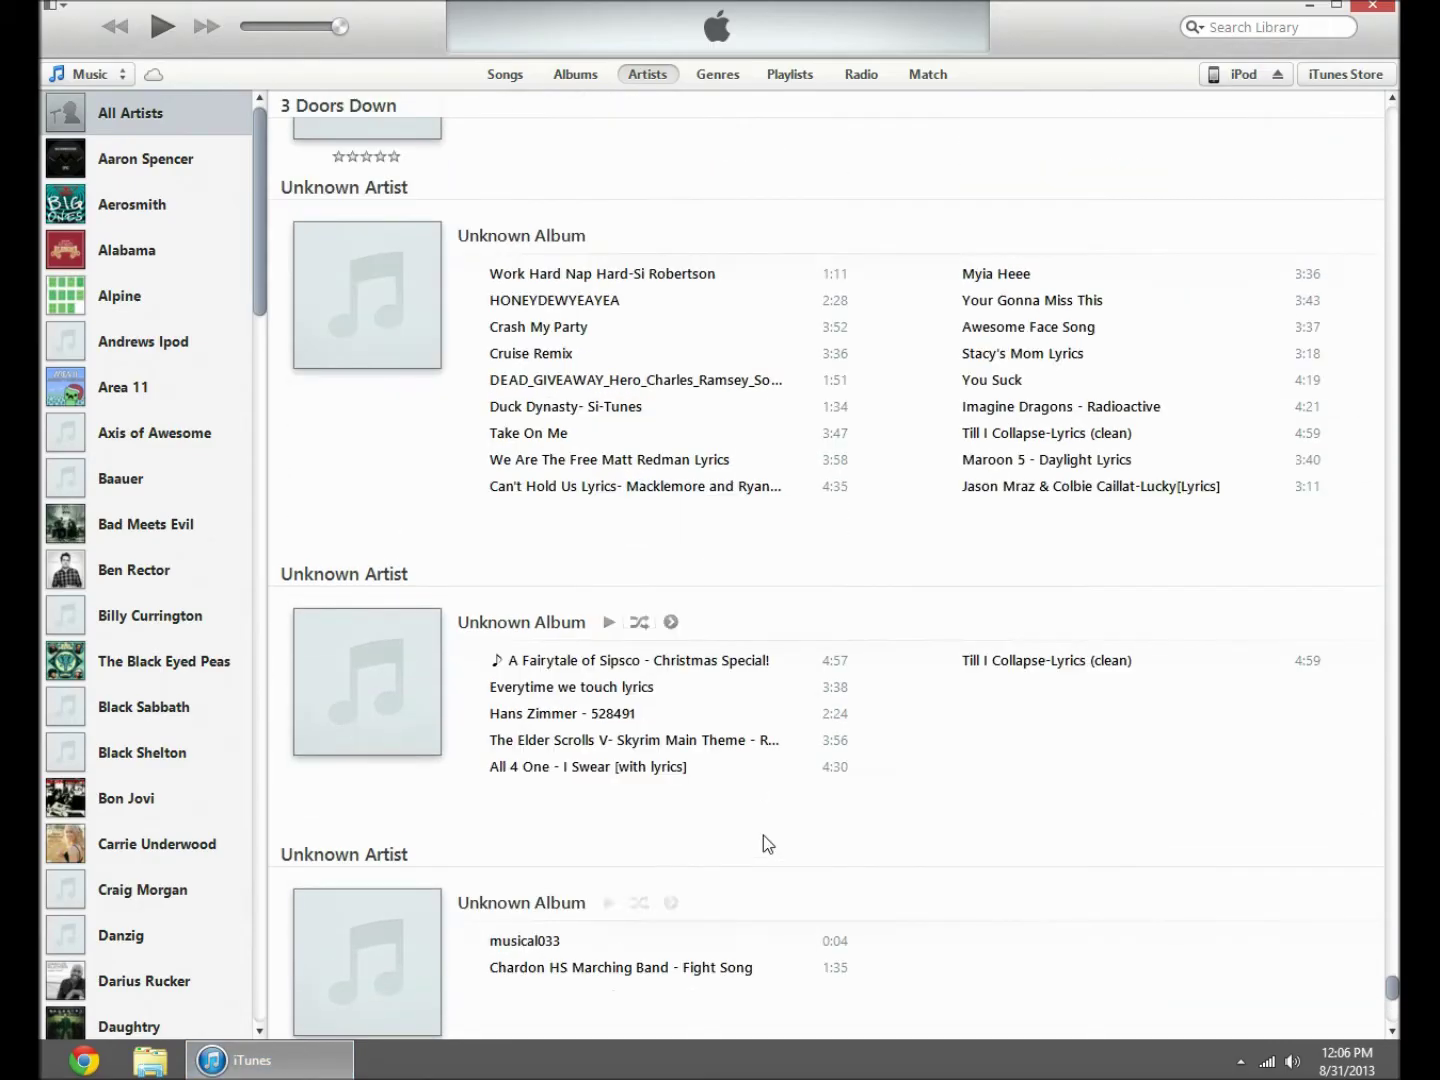
pyautogui.scroll(1, 762, 835)
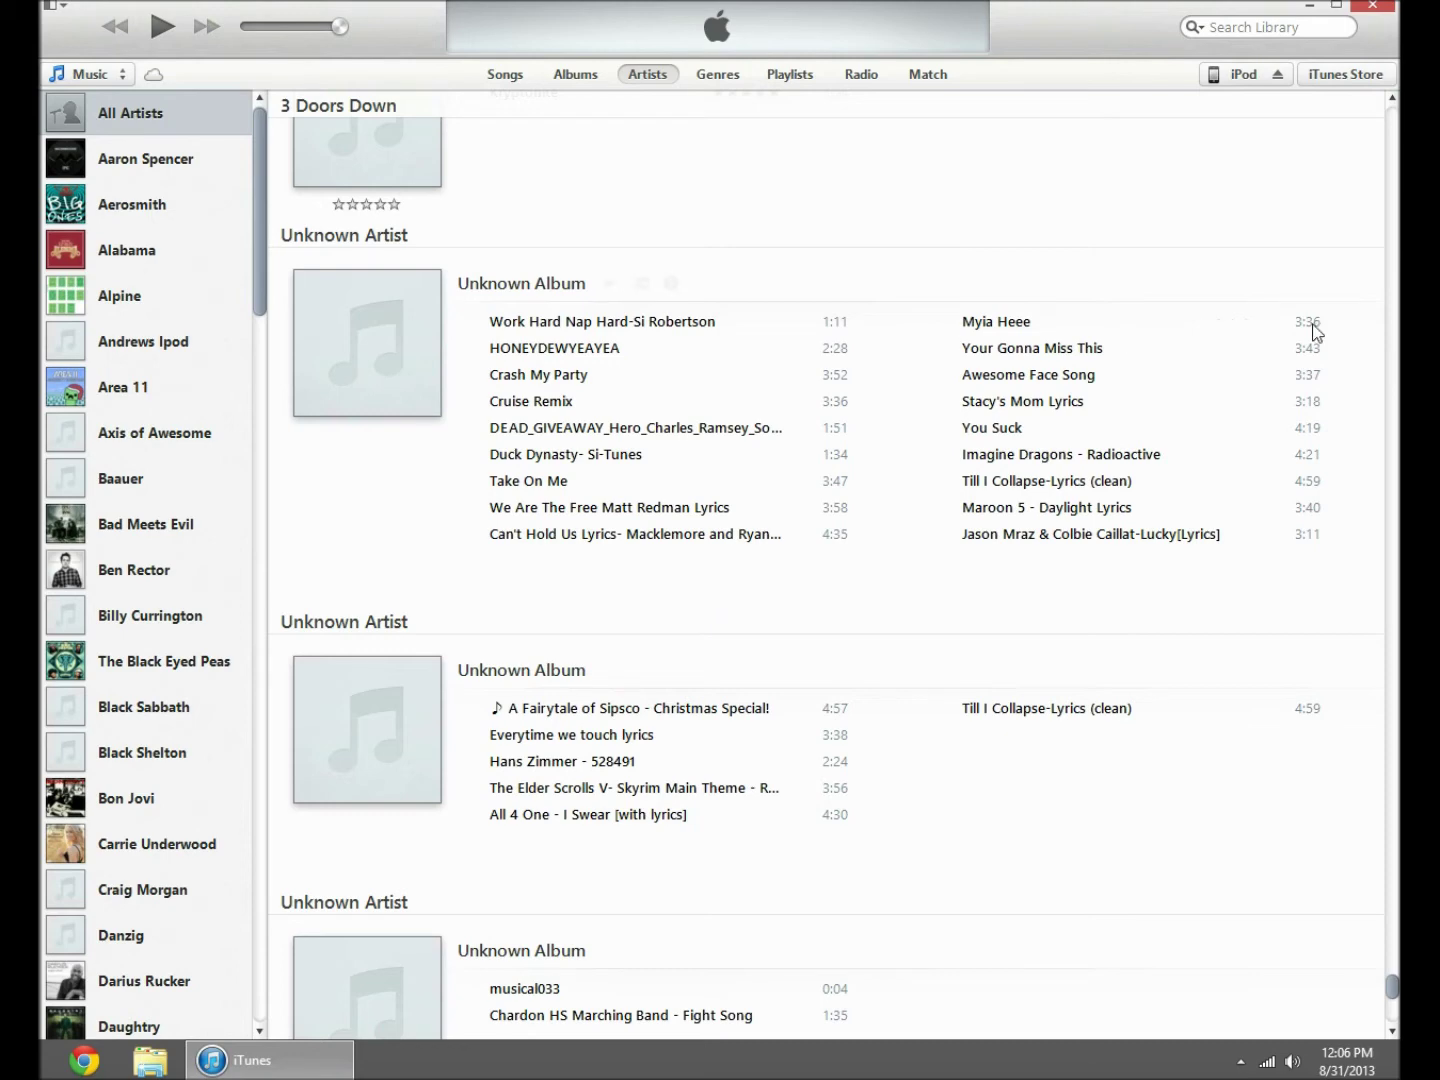
pyautogui.doubleClick(977, 323)
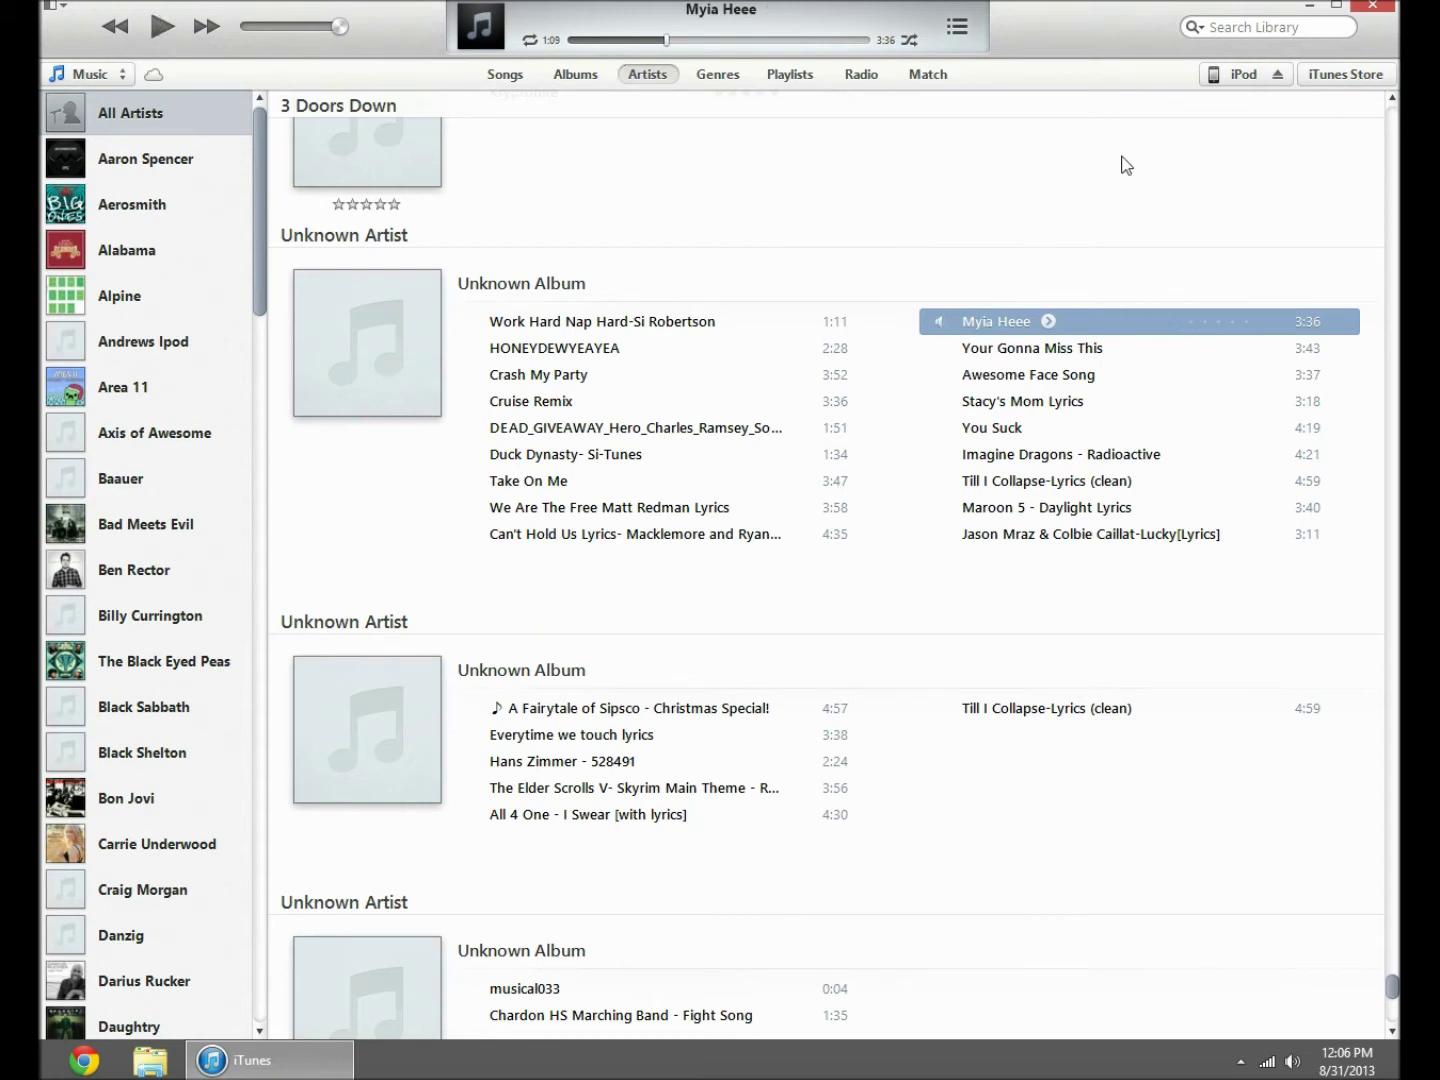
# Set the start time of Myia Heee to 1:02.25 and its stop time to 1:32.25 in the song's options
pyautogui.rightClick(974, 324)
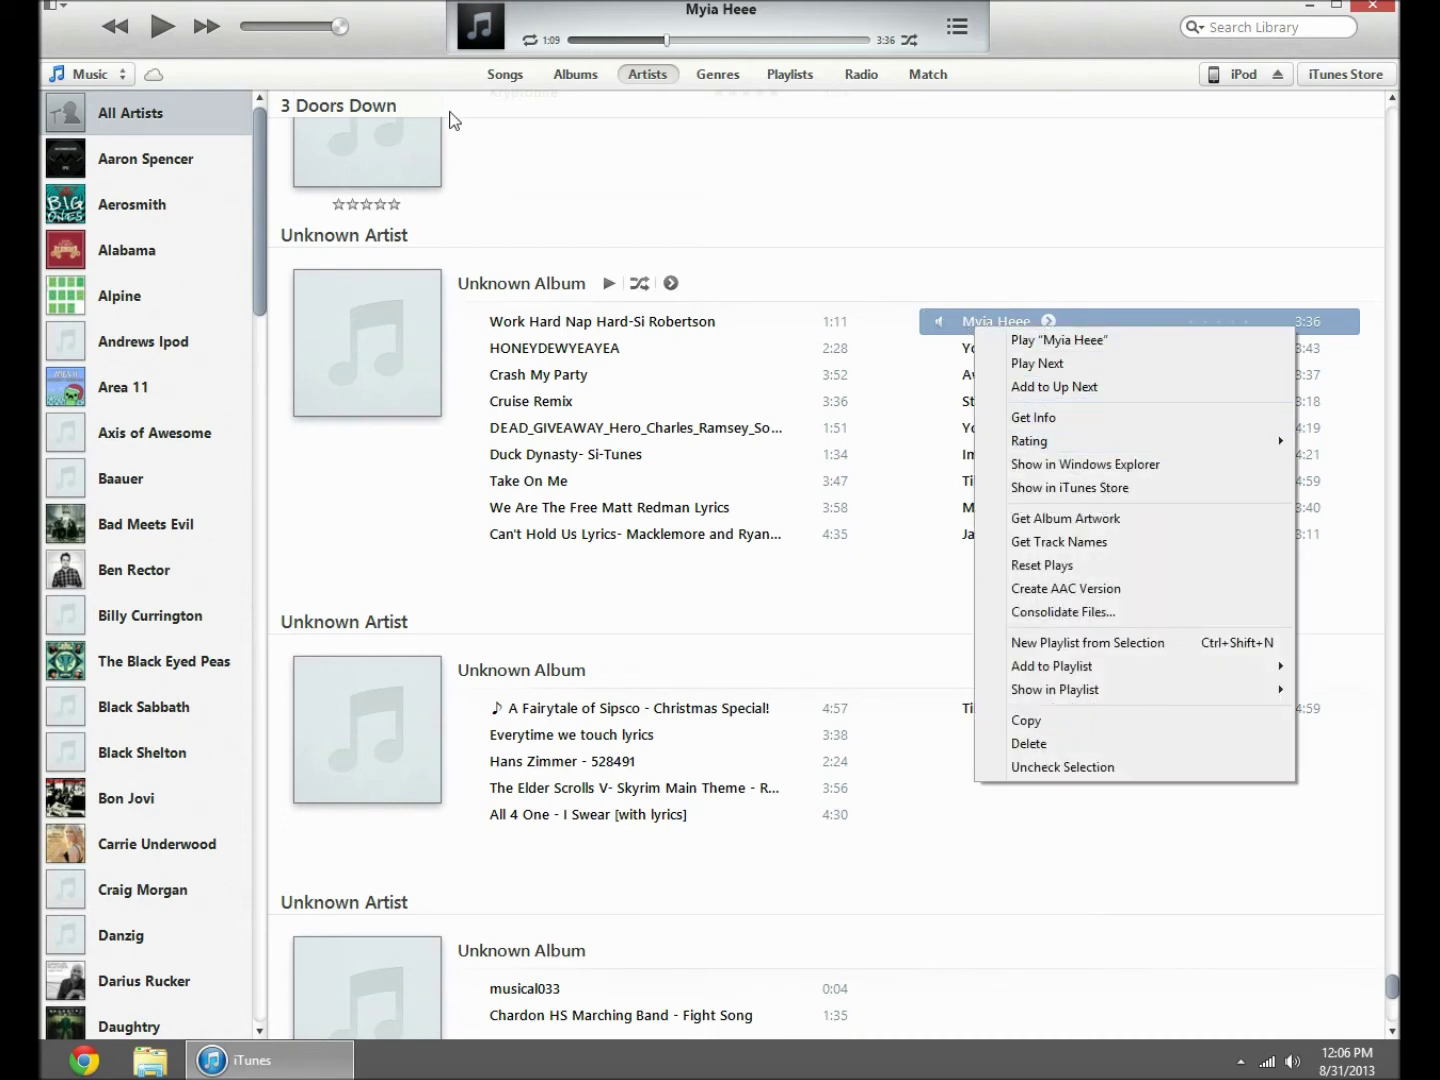
pyautogui.click(1060, 423)
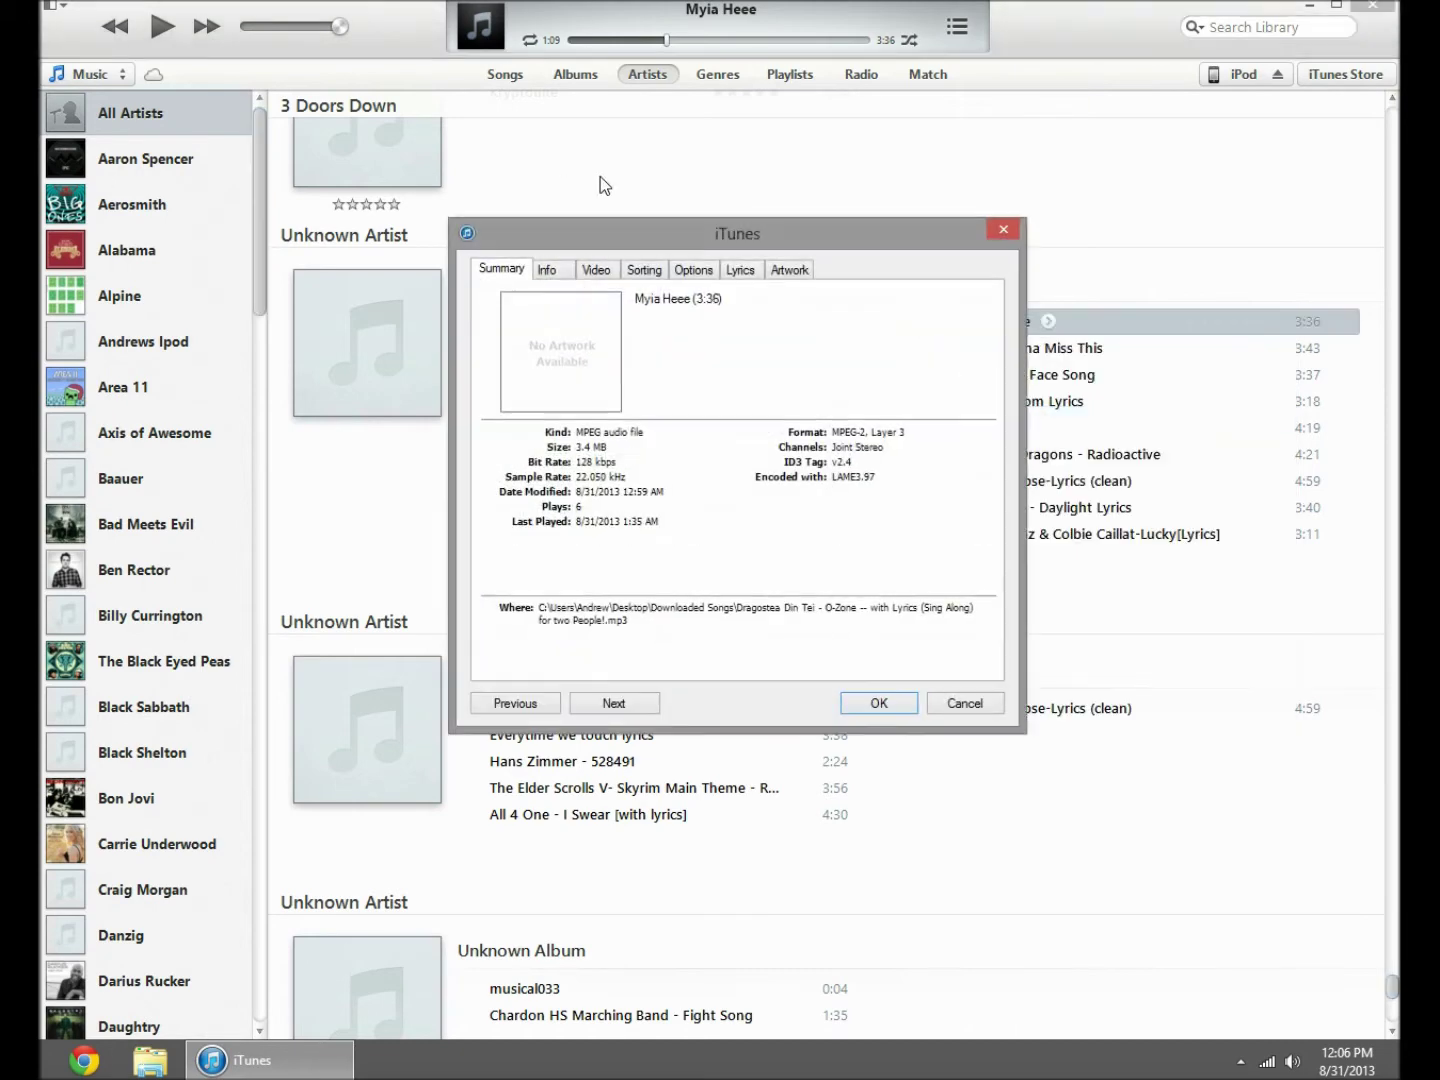
pyautogui.click(699, 272)
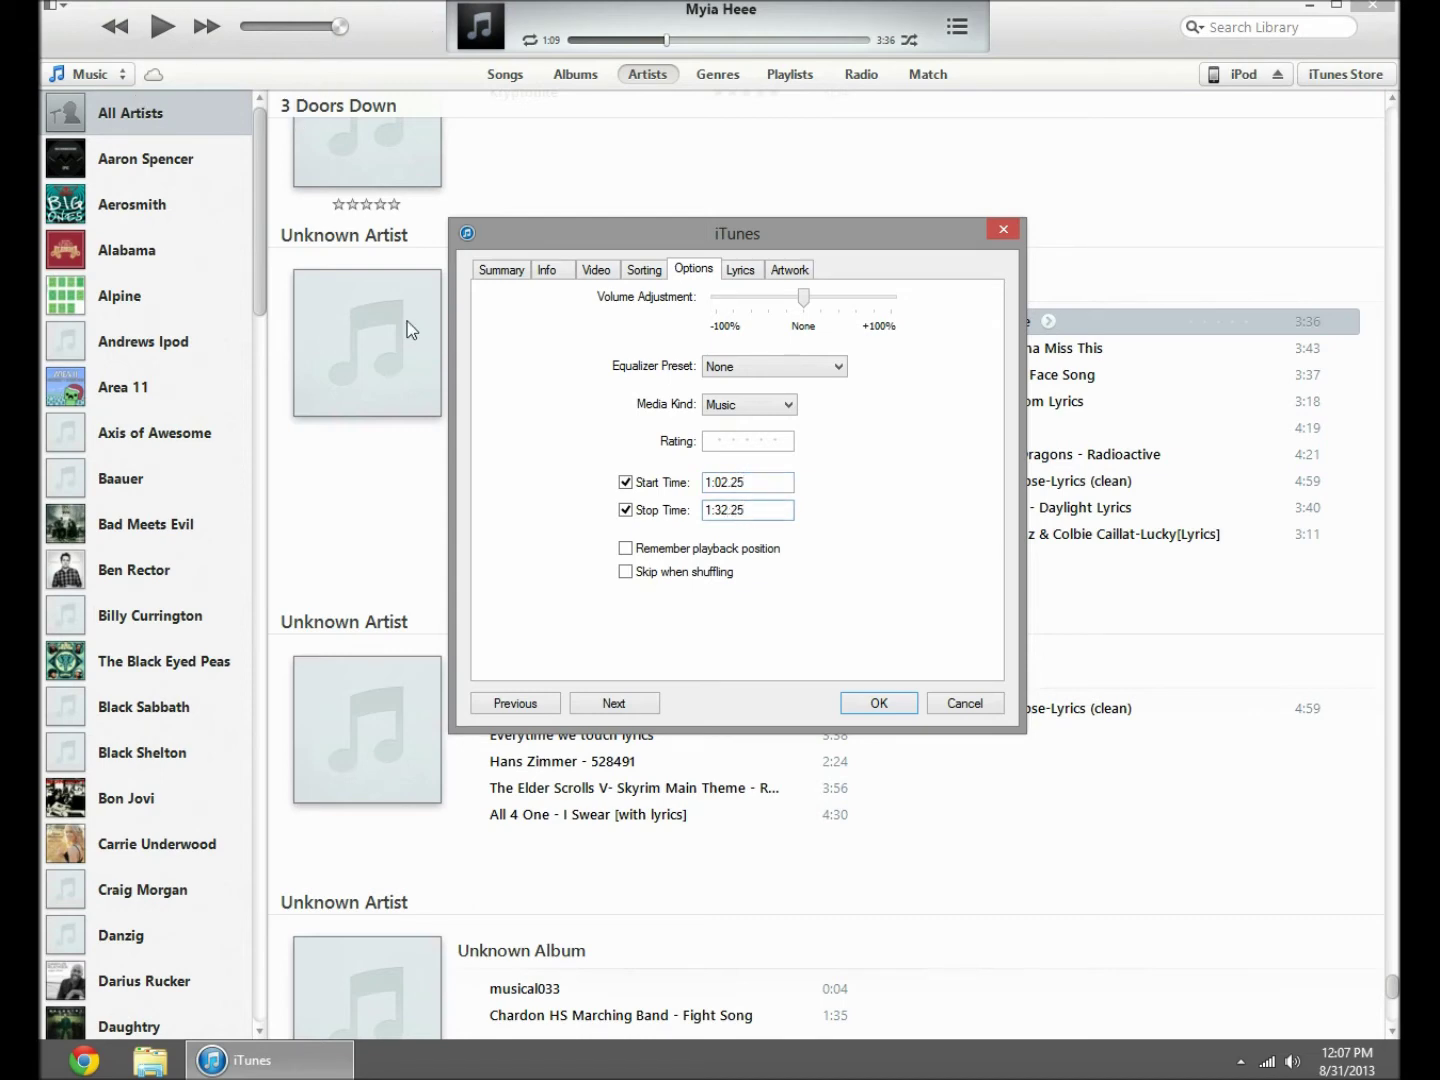
pyautogui.click(784, 482)
pyautogui.click(870, 707)
# Briefly preview Myia Heee from its start time and create an AAC version of the song
pyautogui.doubleClick(981, 320)
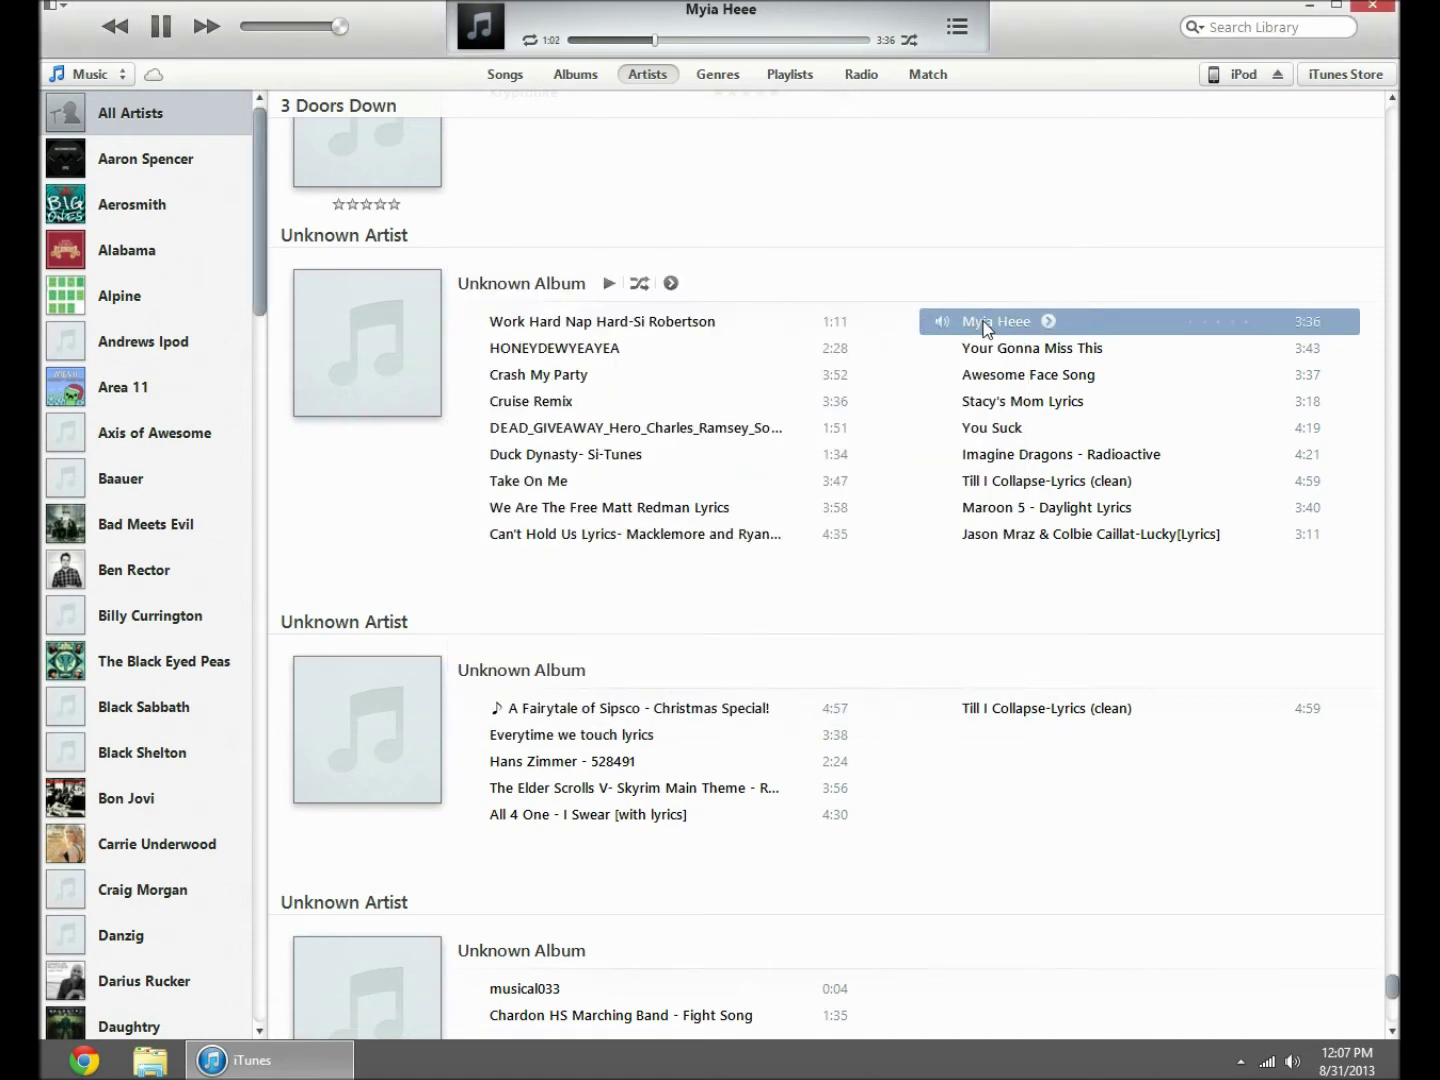
pyautogui.click(162, 27)
pyautogui.rightClick(1012, 329)
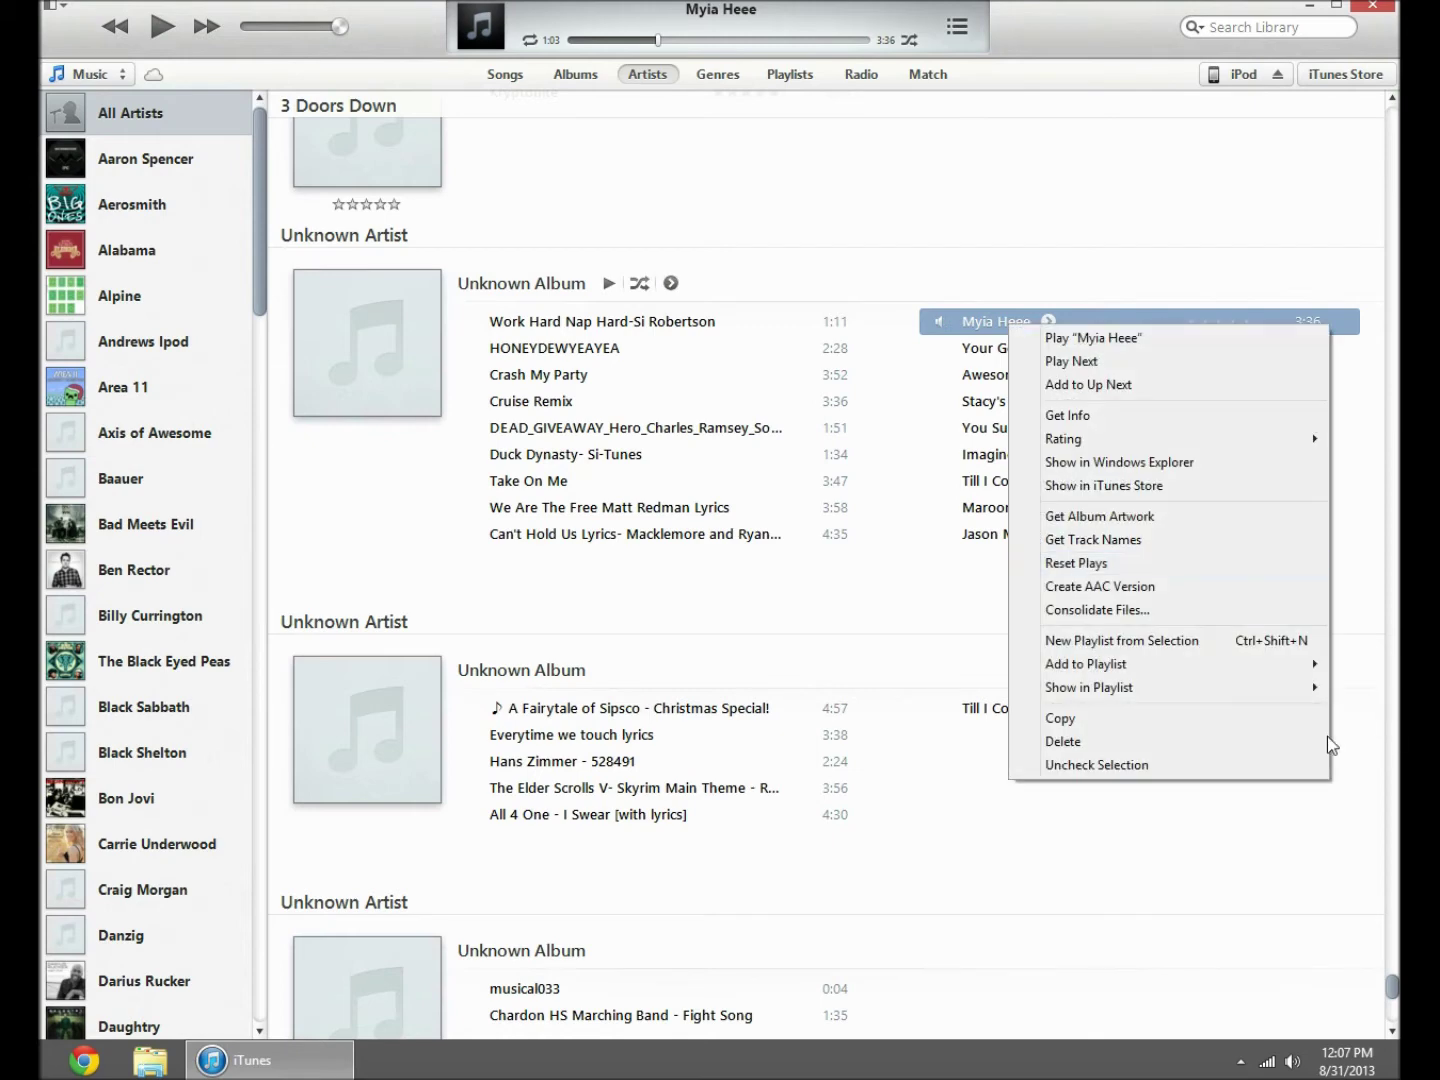
pyautogui.click(1119, 589)
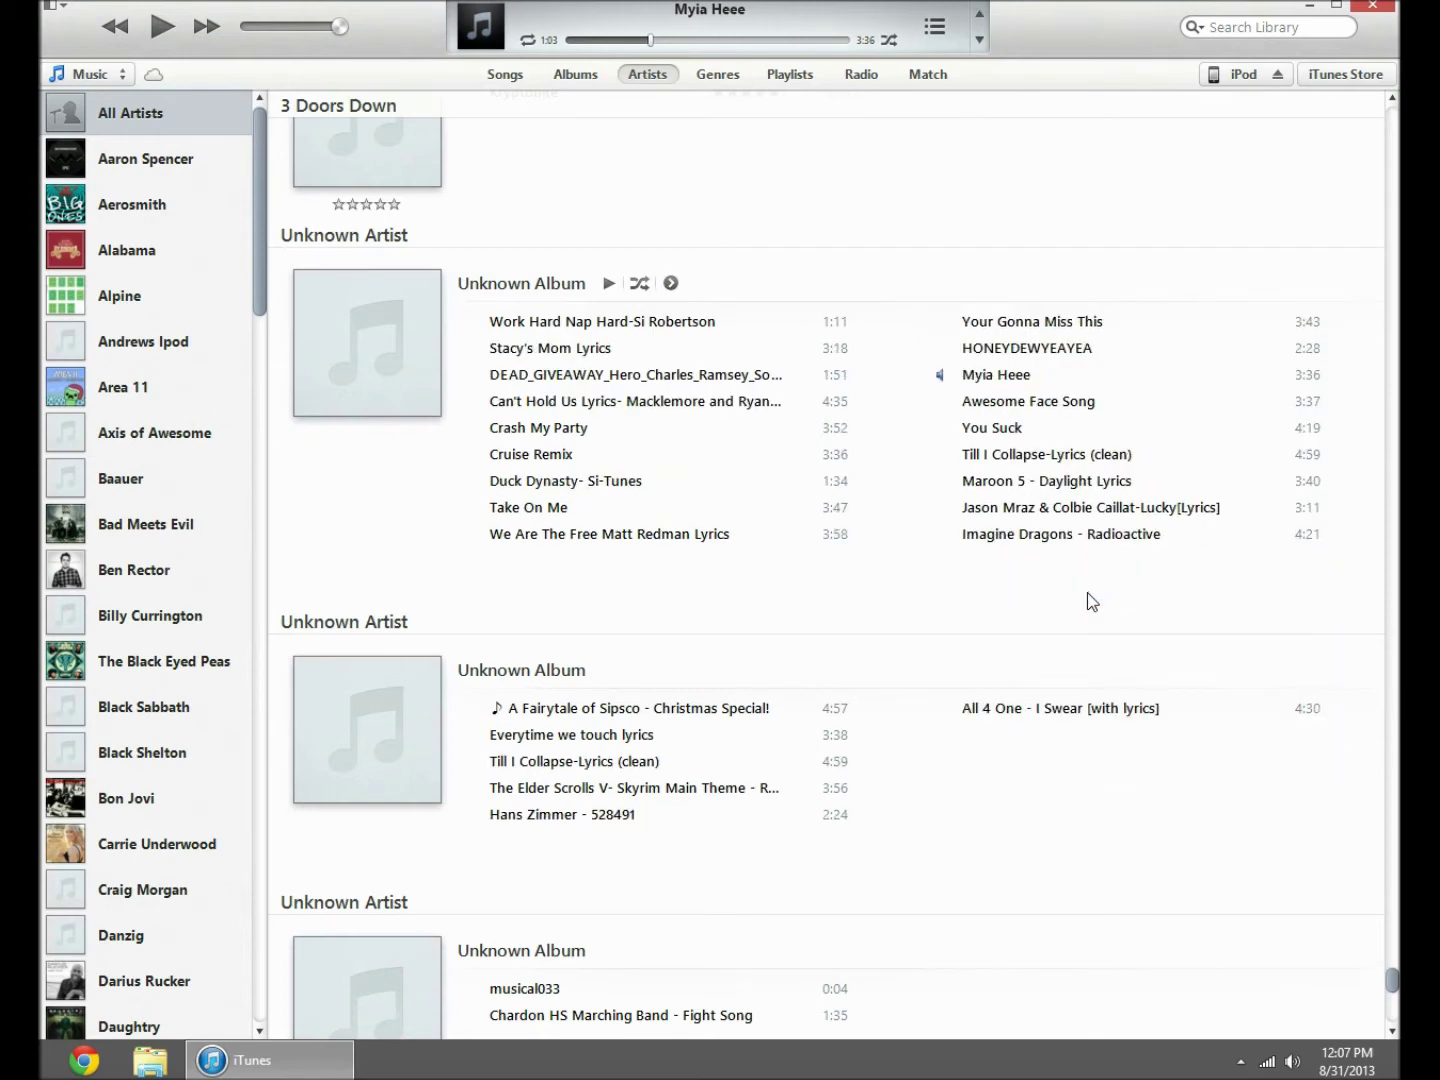
# Copy the newly created 0:30 version of Myia Heee from the end of the library to an empty spot on the desktop
pyautogui.scroll(-1, 1092, 600)
pyautogui.scroll(-10, 1128, 633)
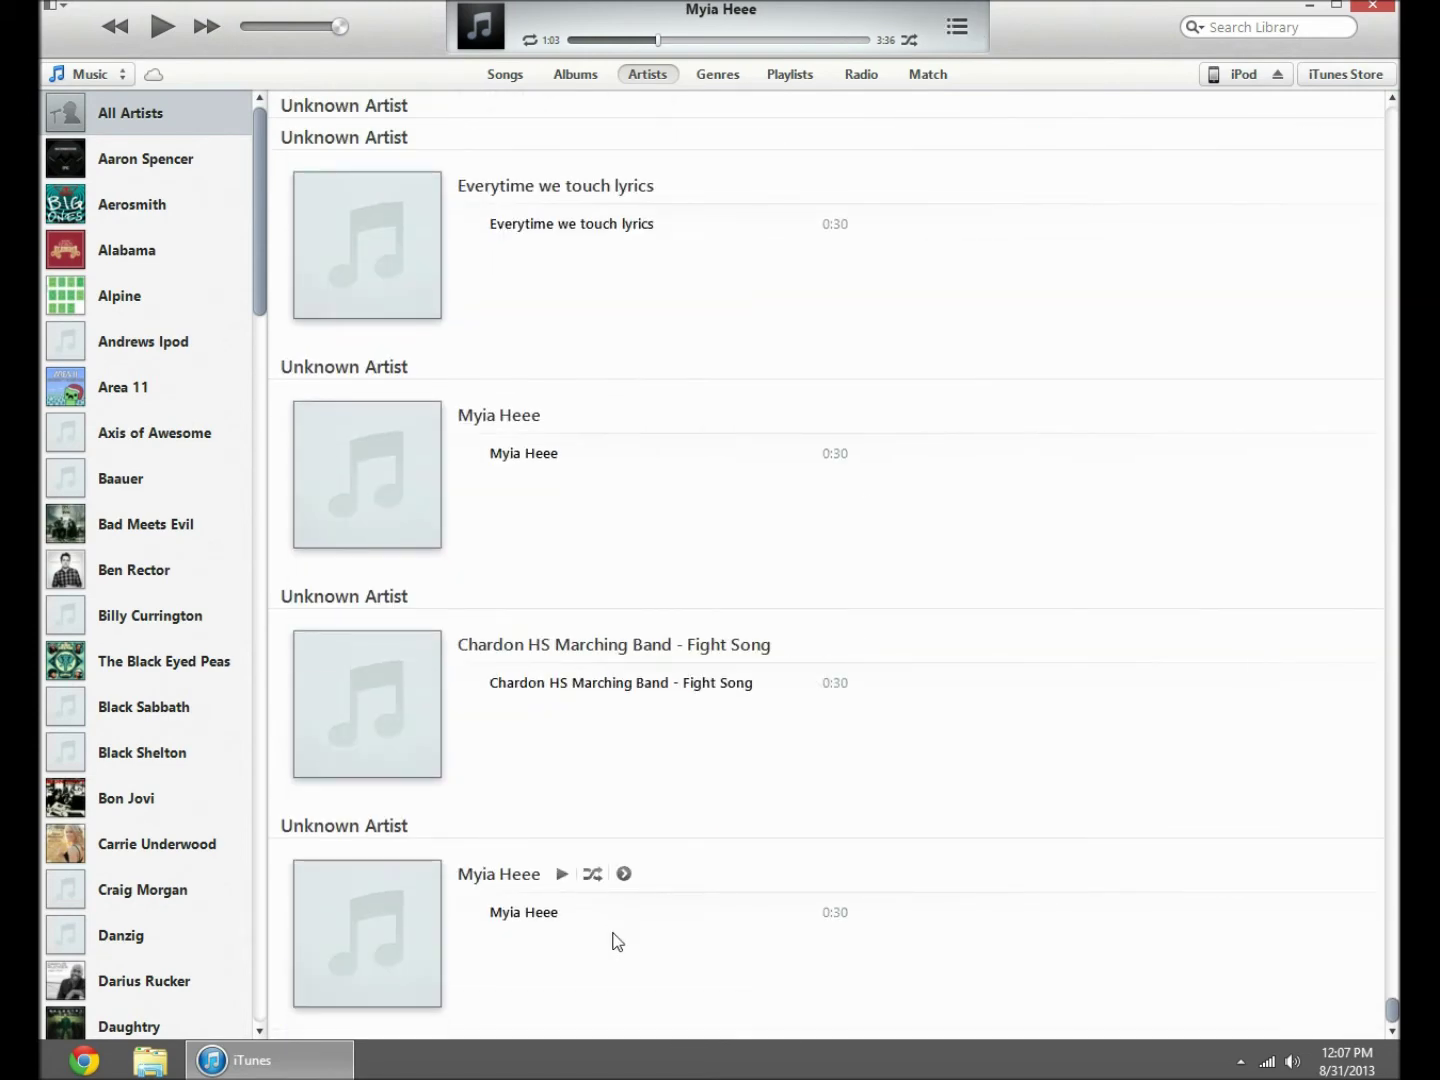
pyautogui.click(506, 911)
pyautogui.moveTo(507, 911); pyautogui.dragTo(931, 1022)
pyautogui.click(1397, 1076)
pyautogui.moveTo(234, 301); pyautogui.dragTo(740, 316)
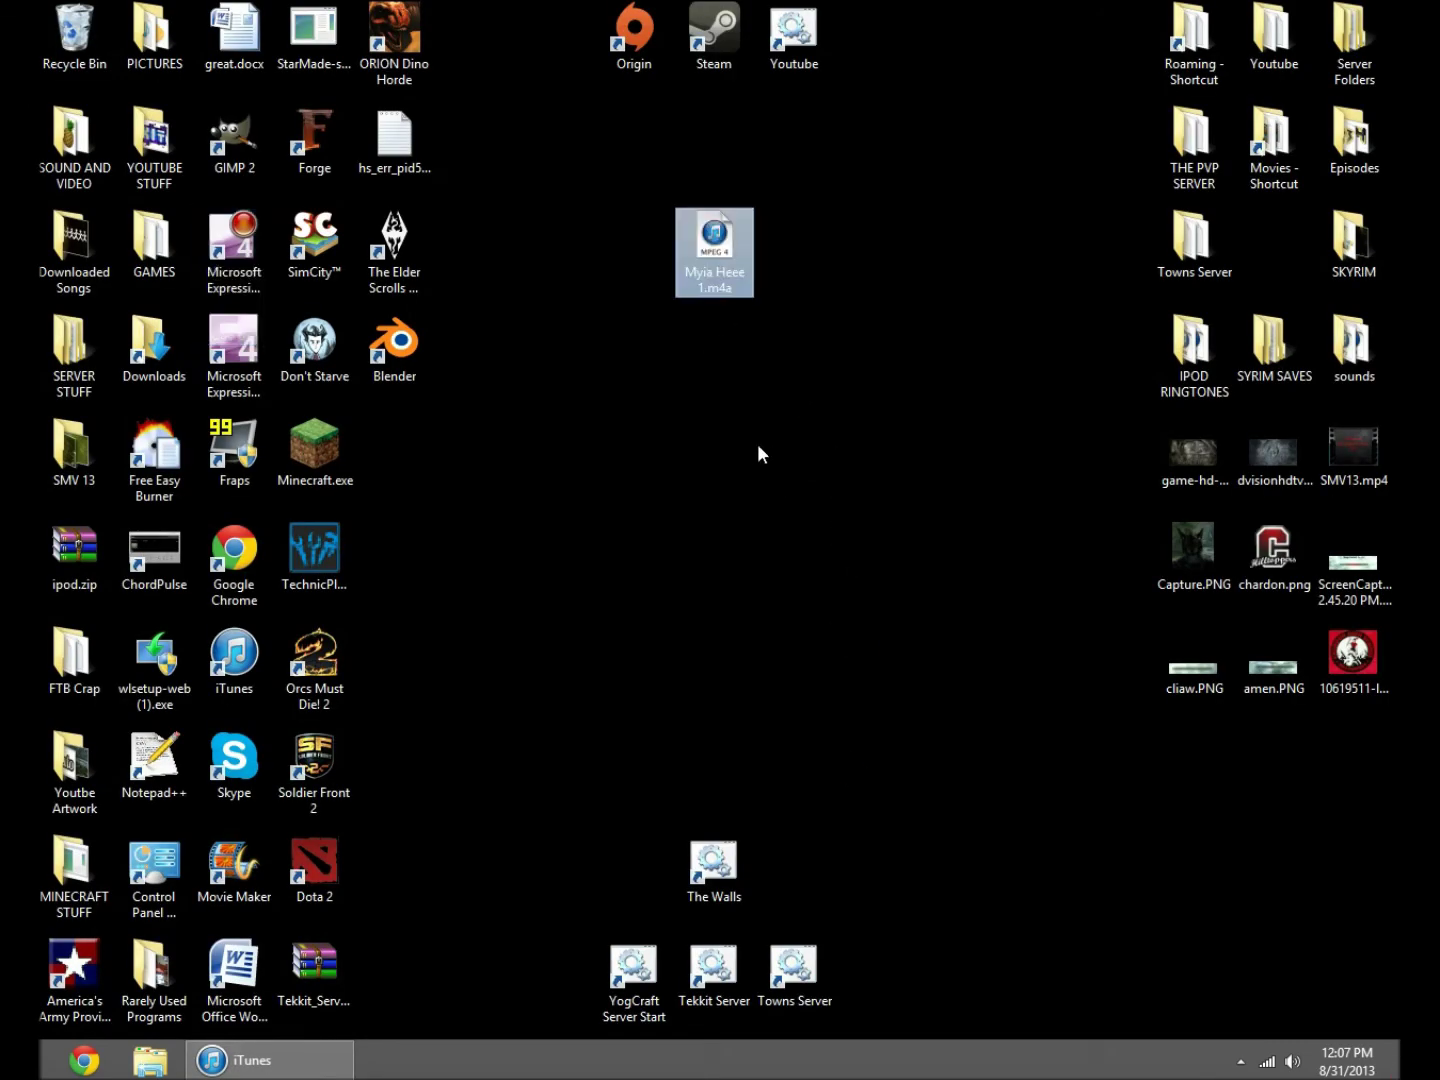
# Rename the desktop copy to Myia Heee 1.m4r, accepting the change of file extension
pyautogui.rightClick(715, 281)
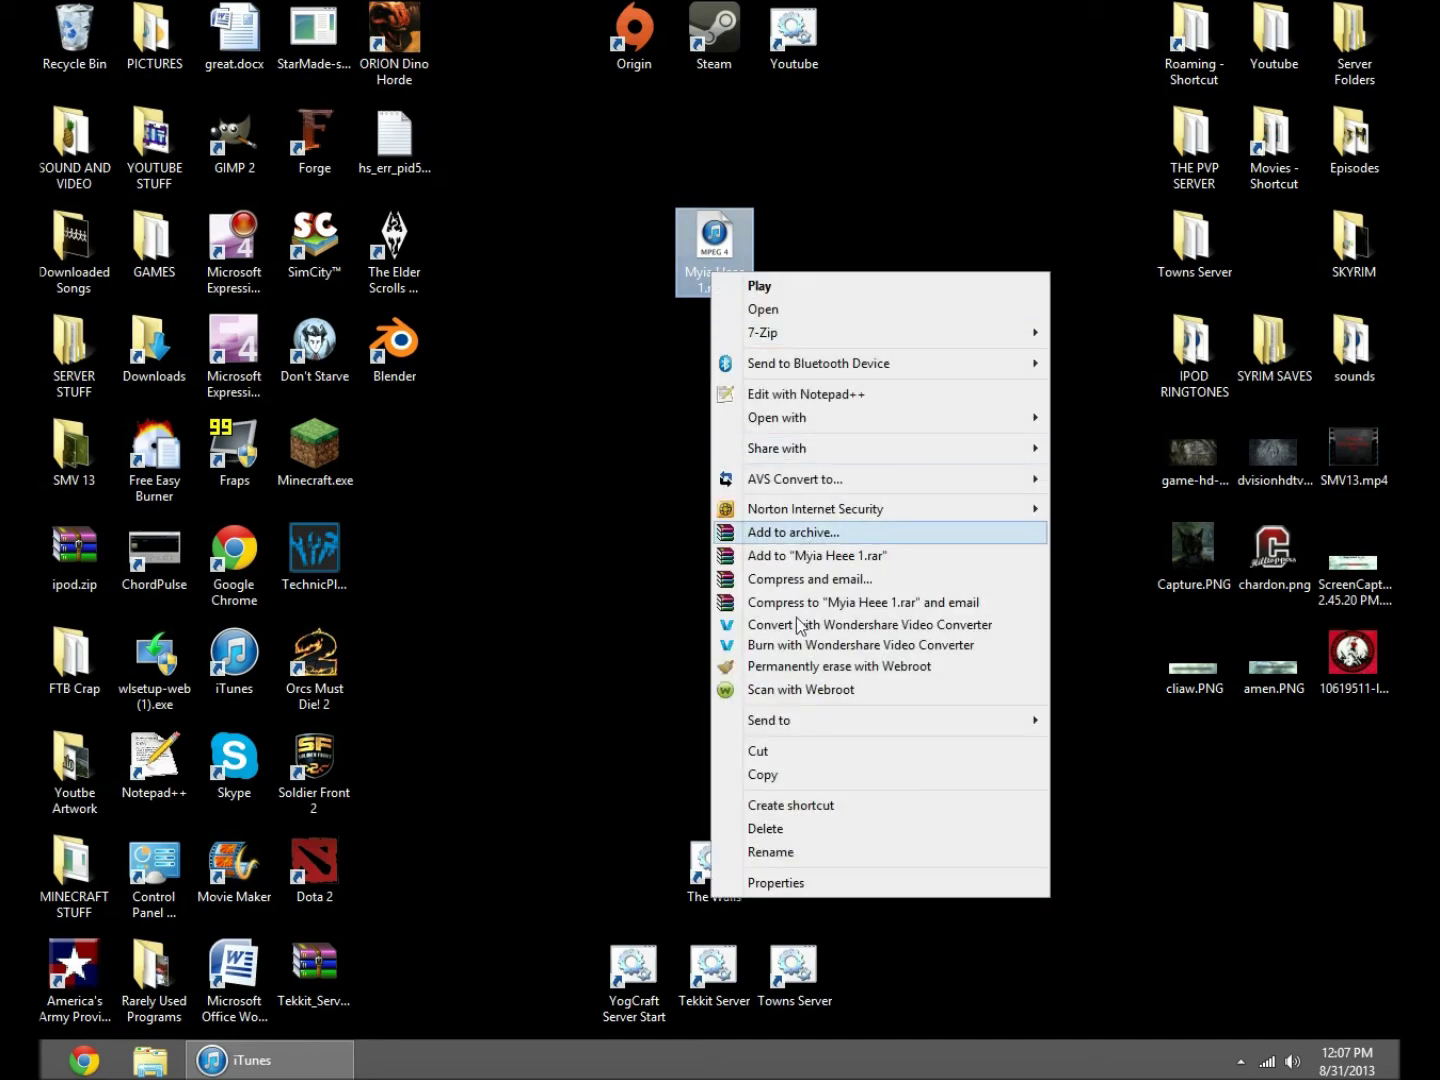
pyautogui.click(815, 852)
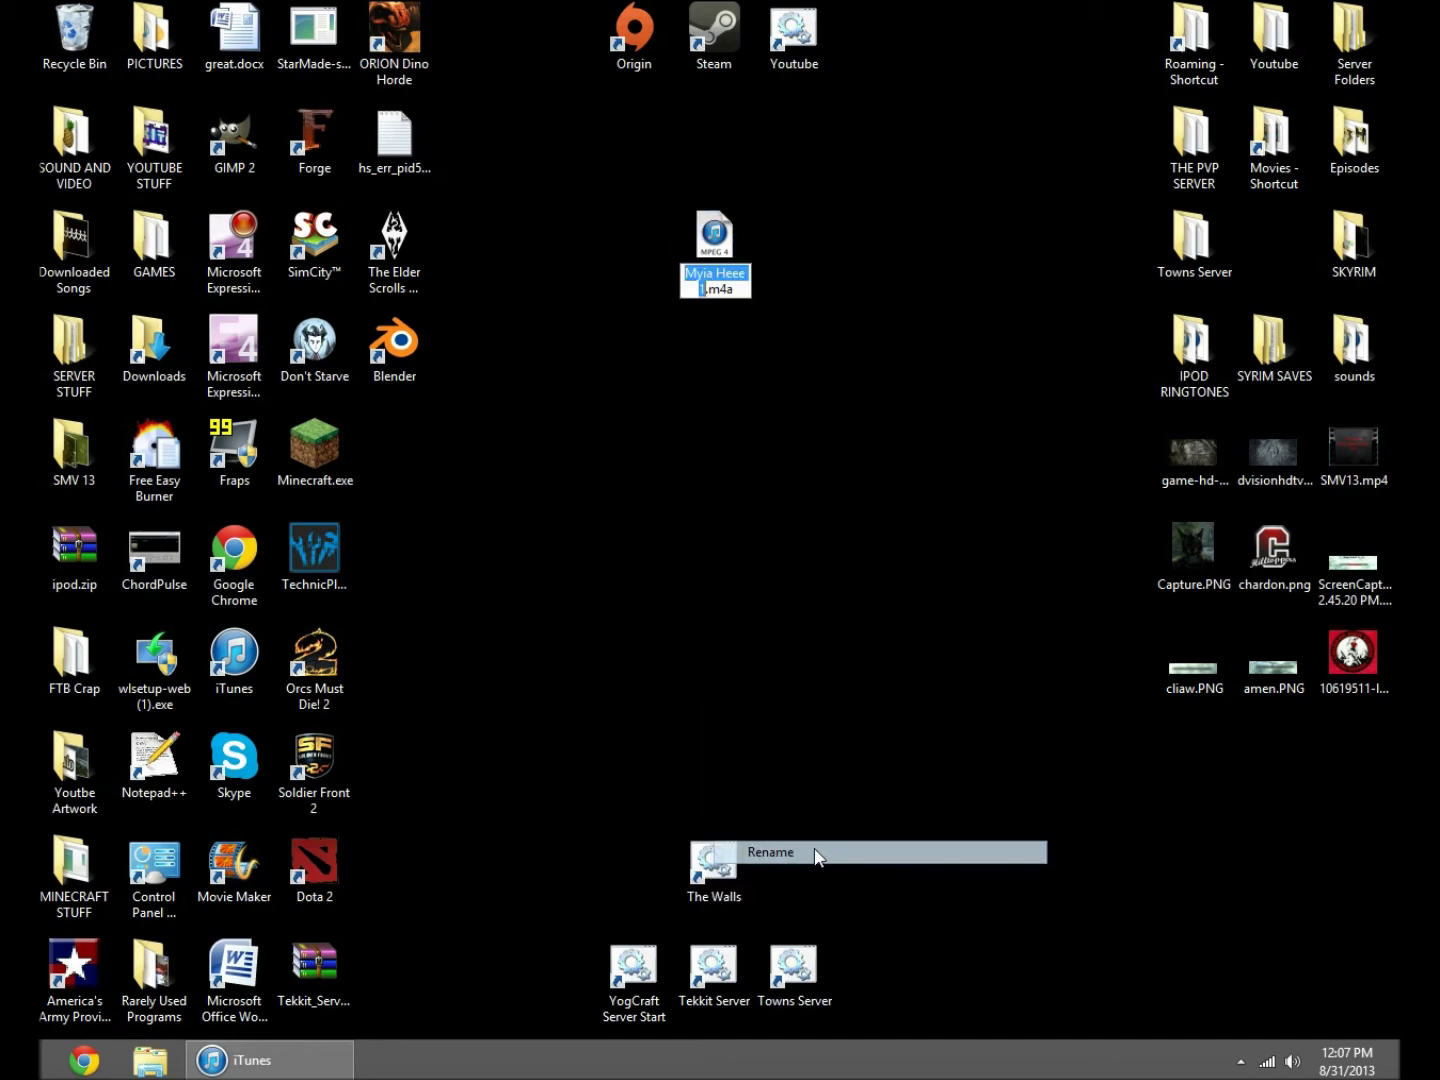
pyautogui.click(744, 289)
pyautogui.press('BackSpace')
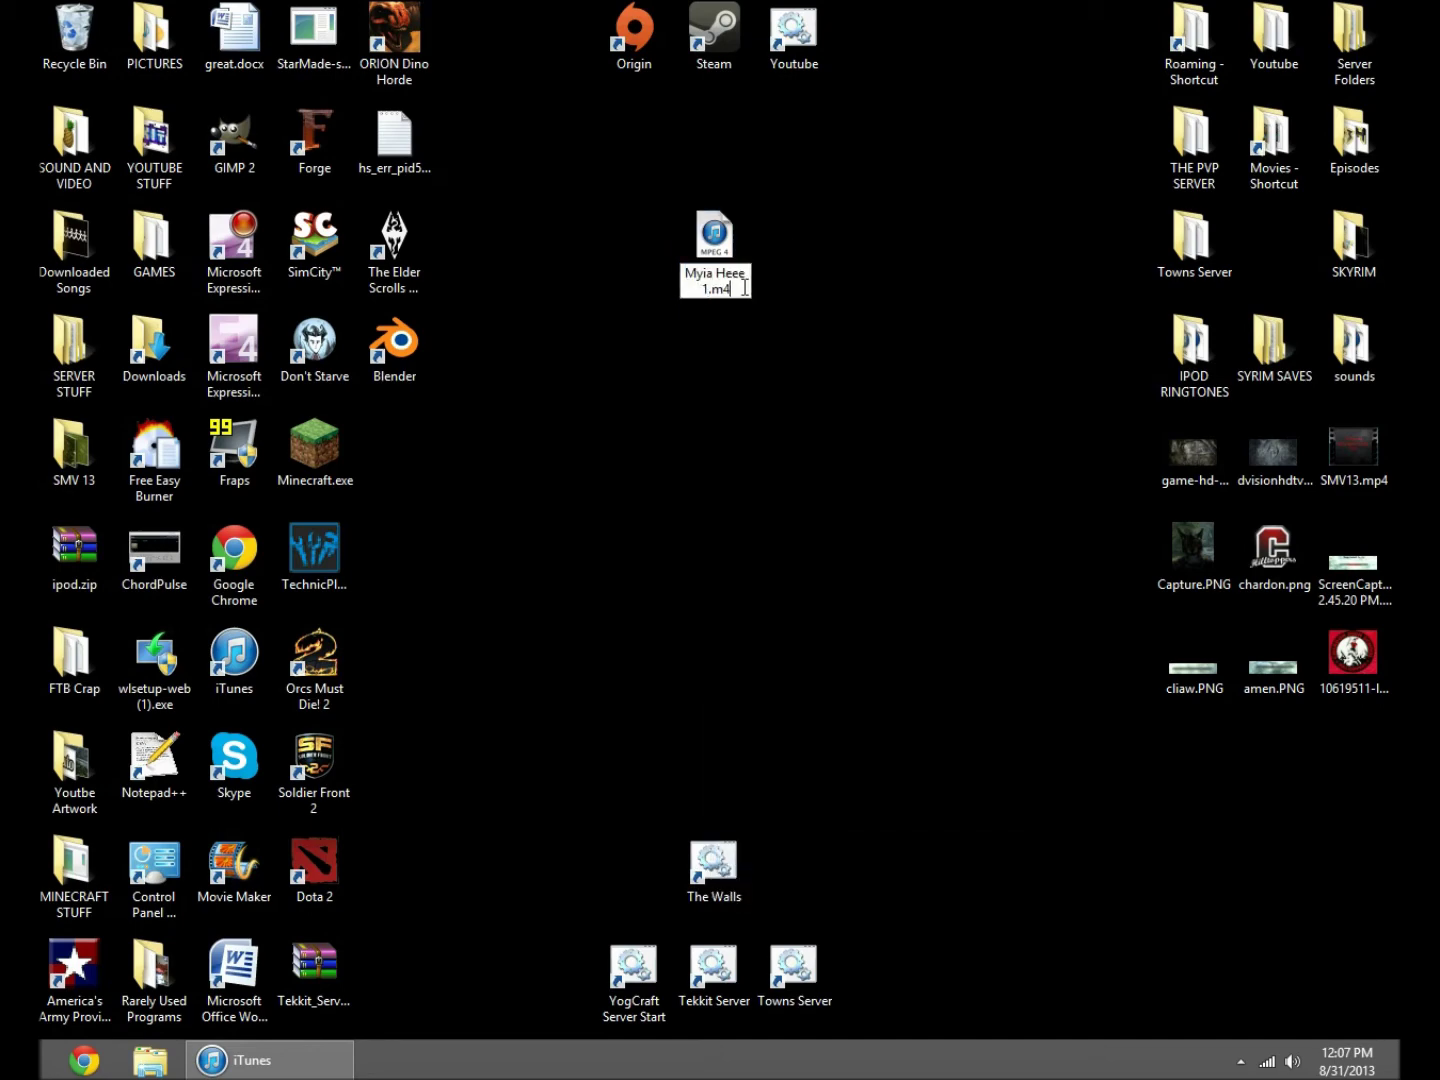
pyautogui.press('Return')
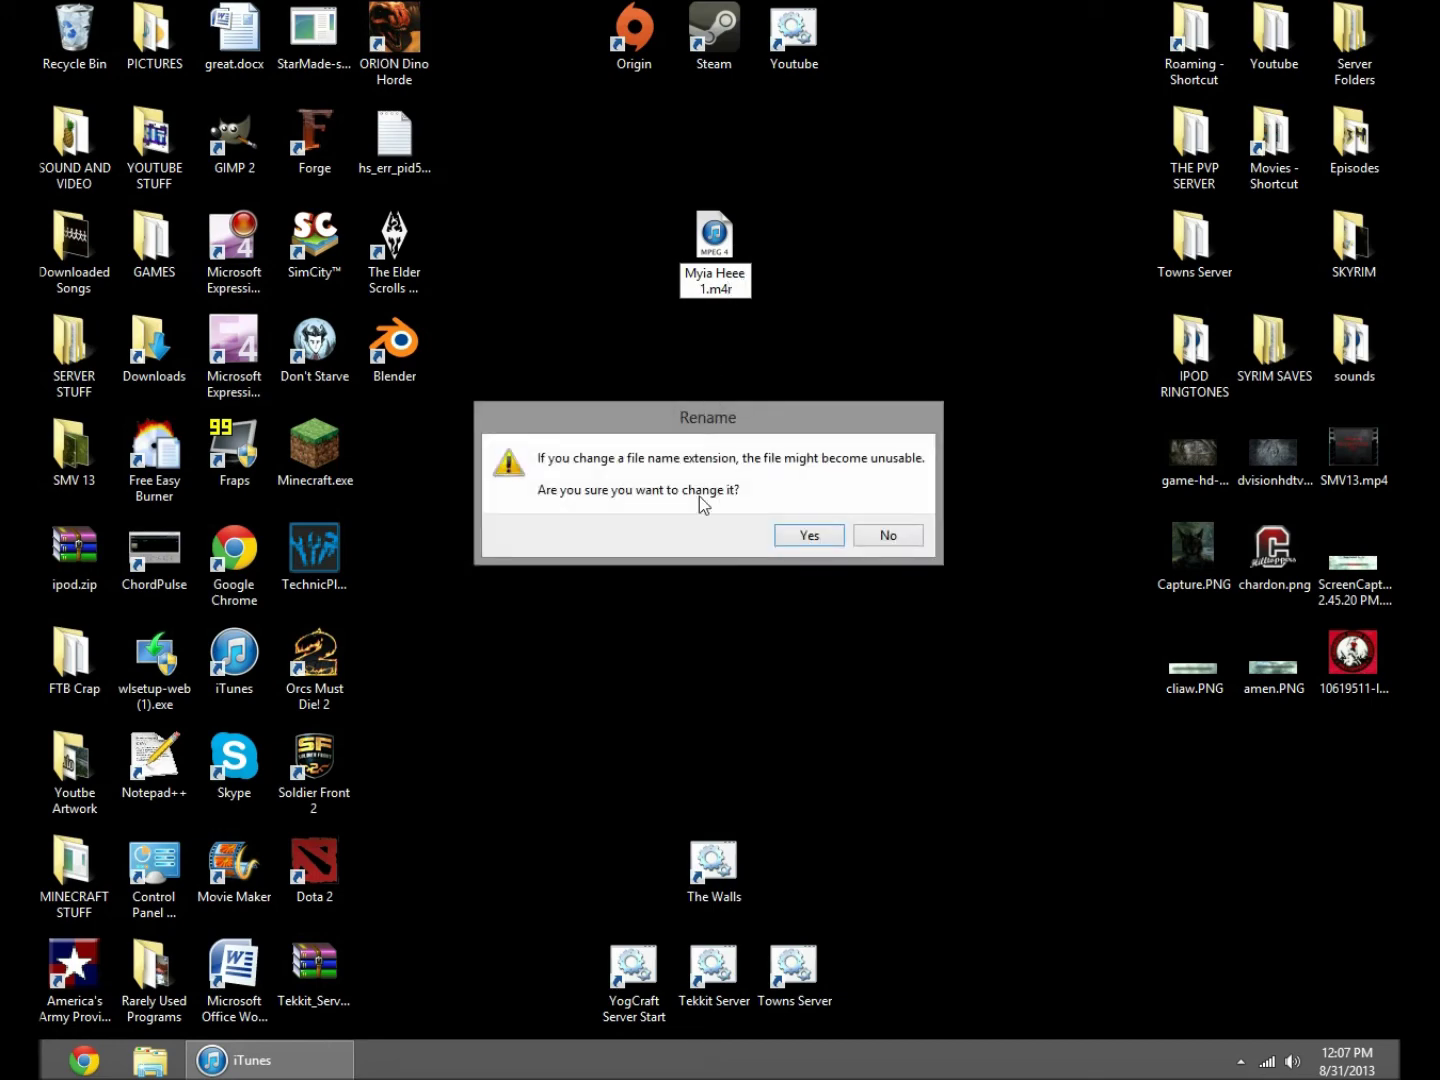
pyautogui.click(808, 538)
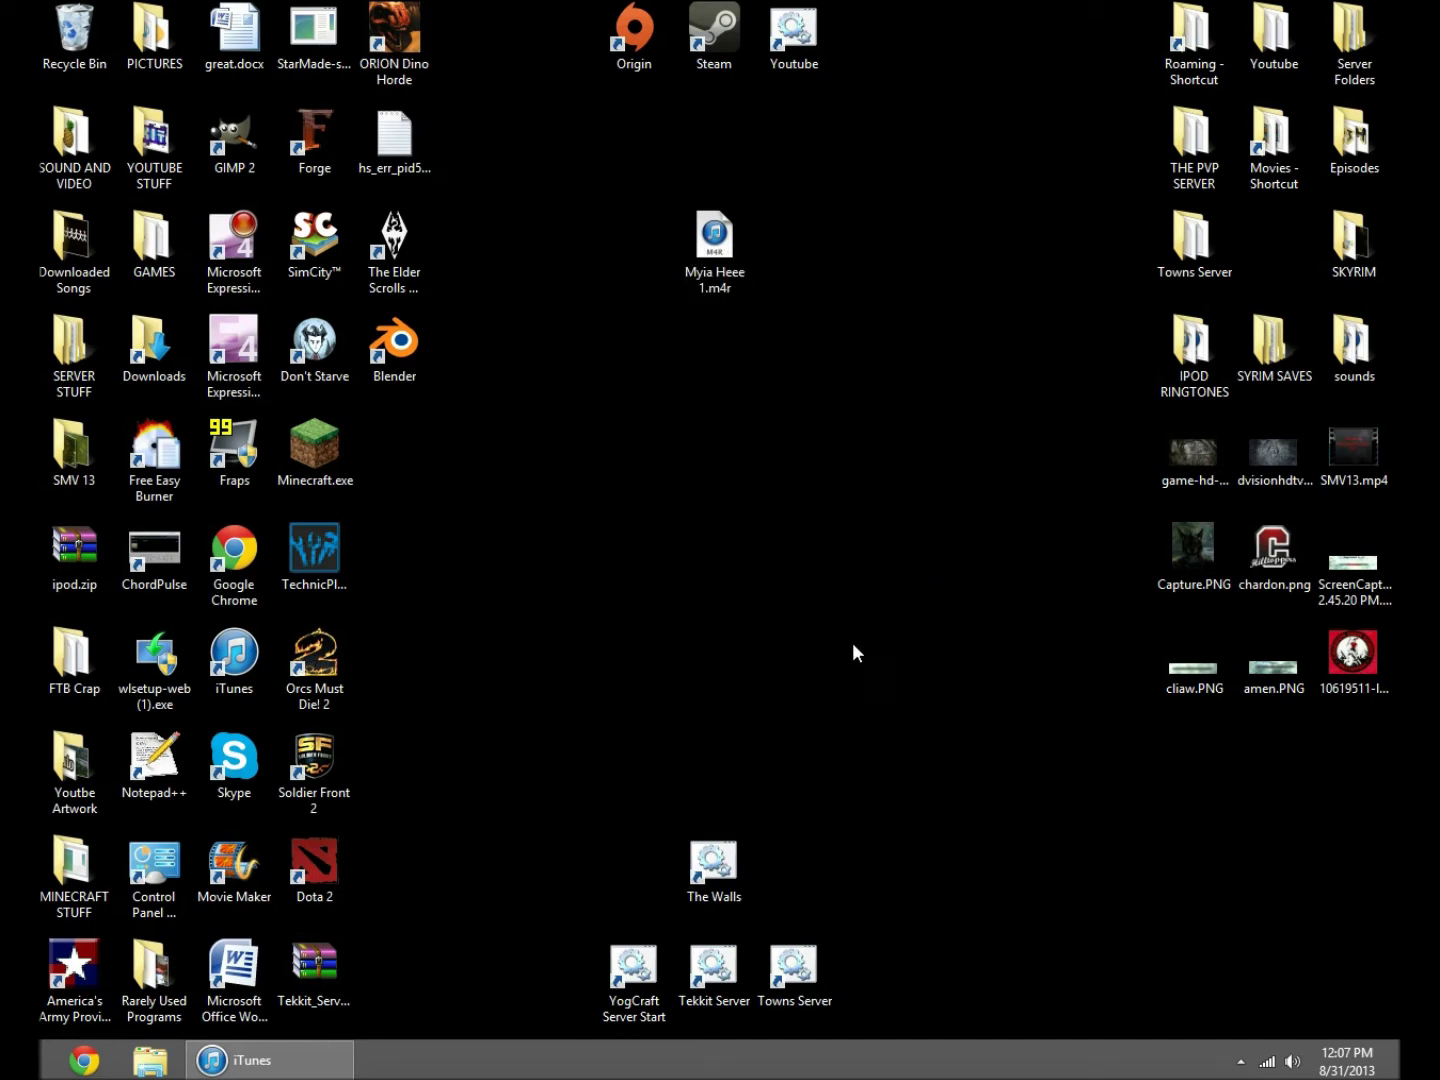
# Switch back to iTunes and look through the list of library categories for Tones
pyautogui.click(246, 1059)
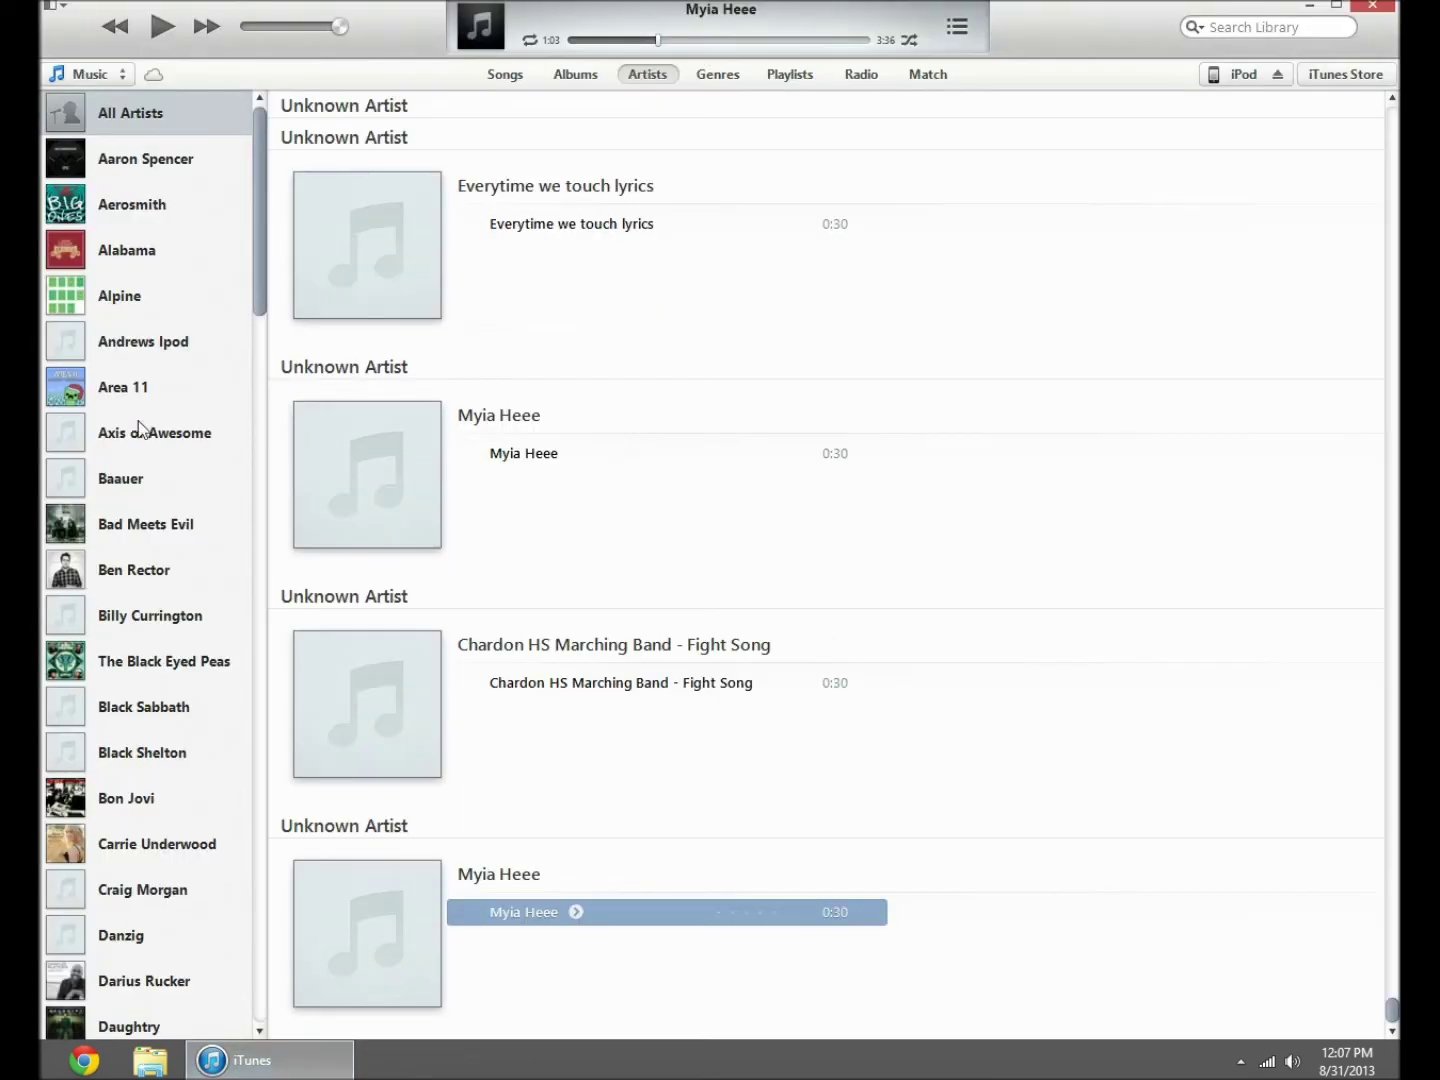
pyautogui.click(94, 80)
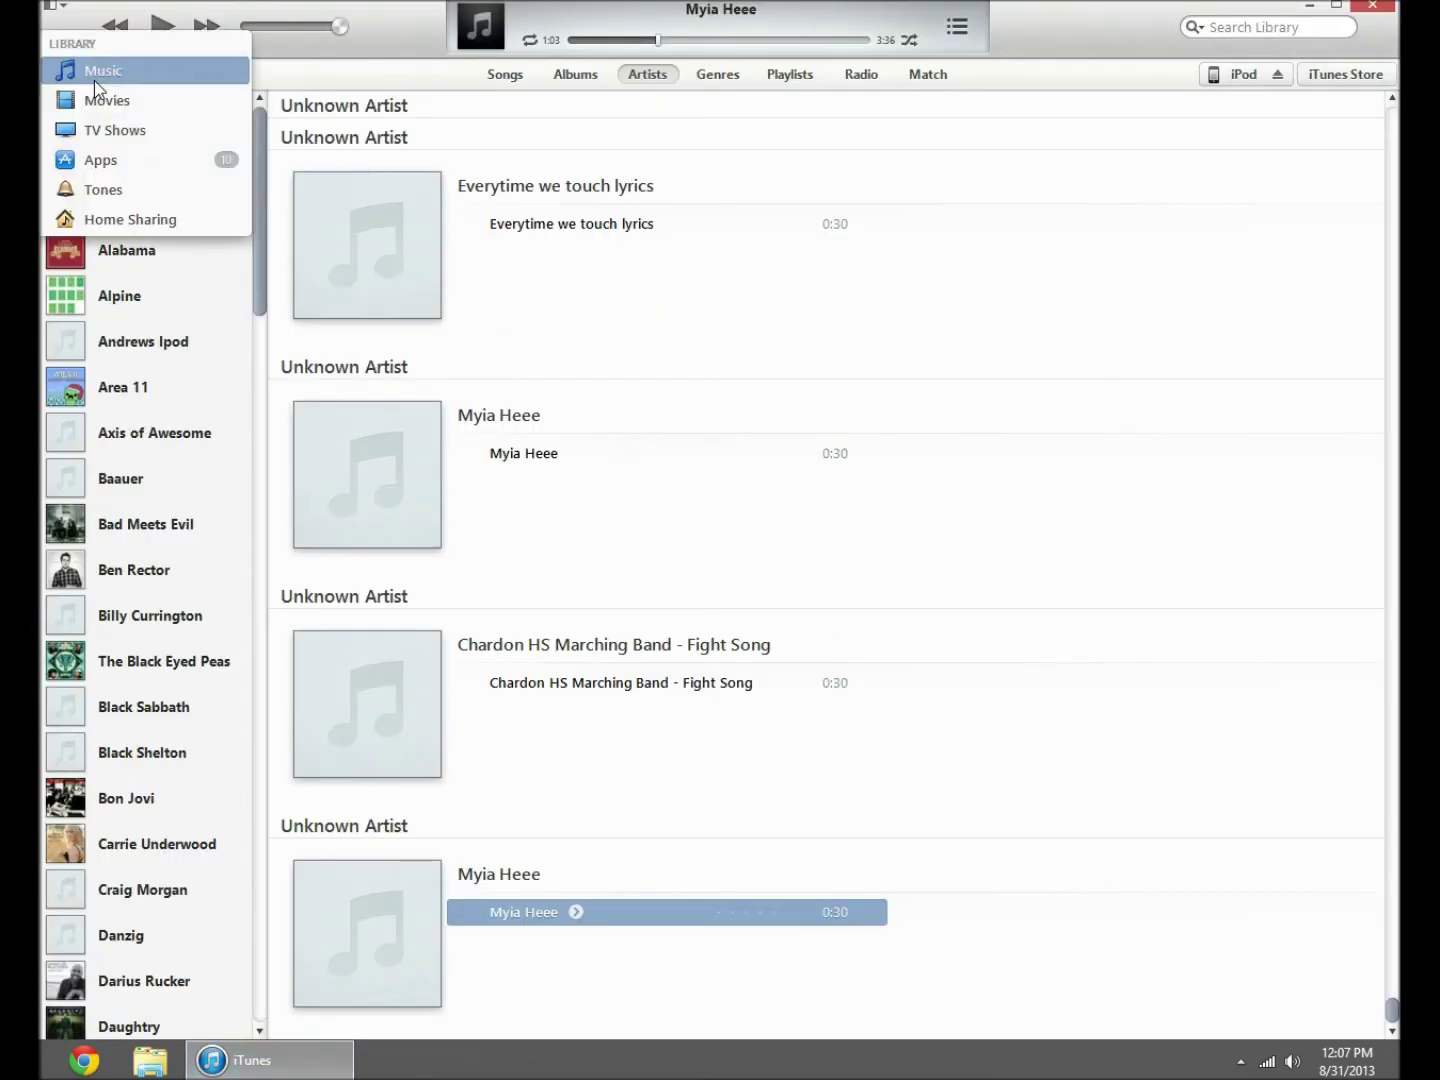
pyautogui.click(1306, 735)
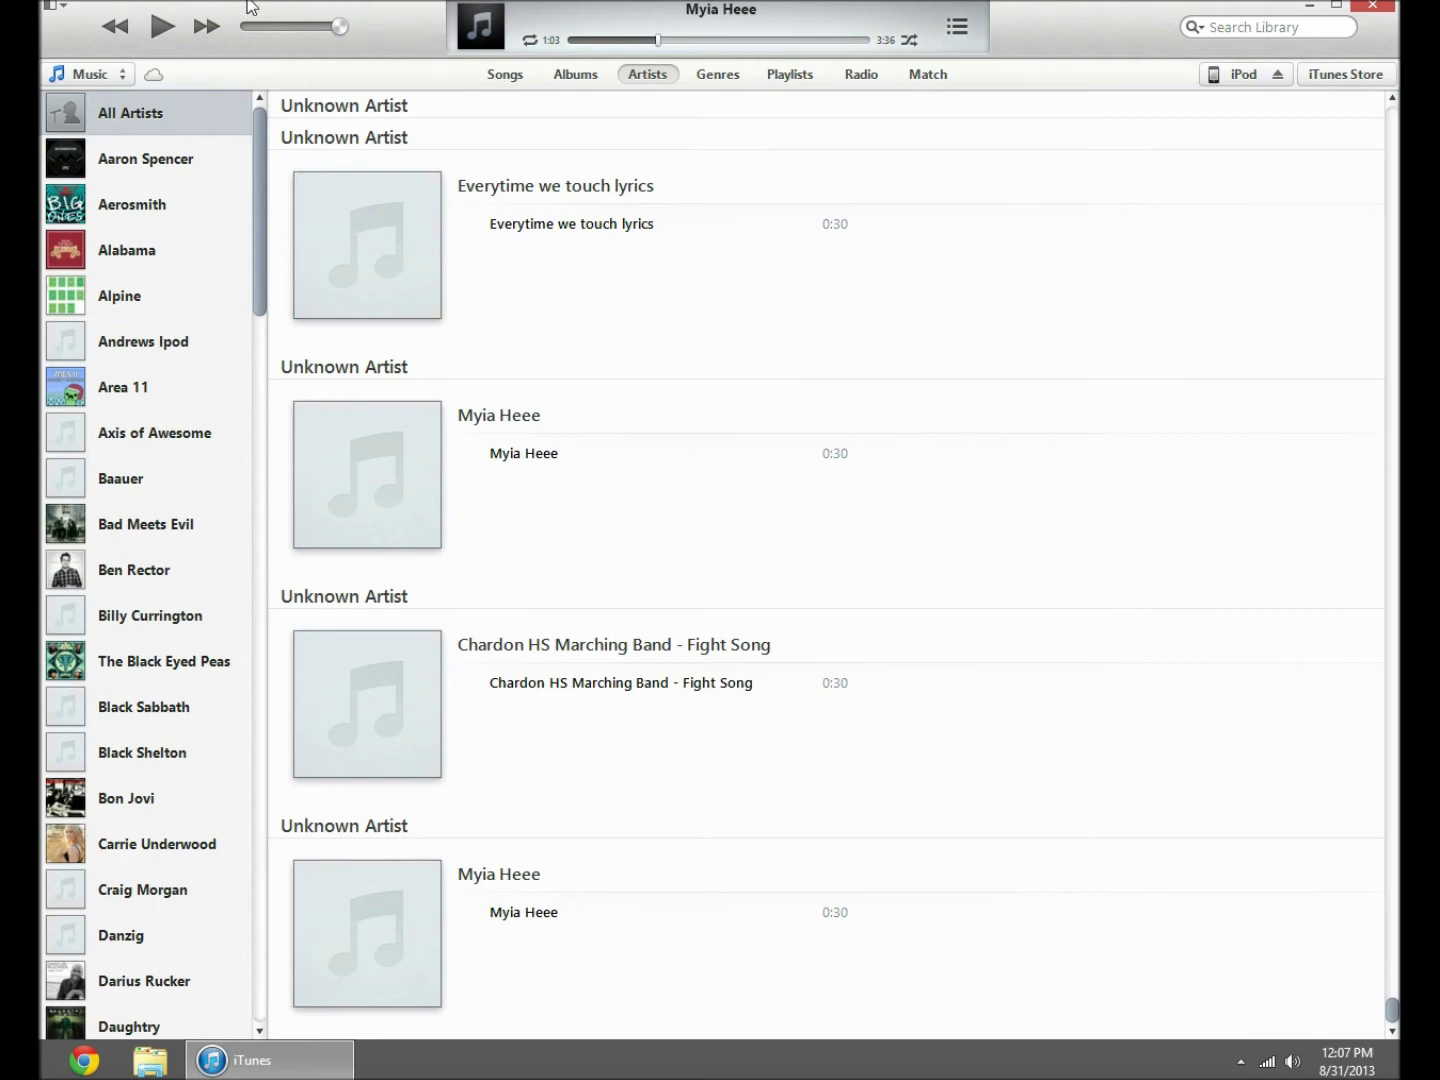
# Check in the General preferences whether Tones is enabled as a library source
pyautogui.click(62, 10)
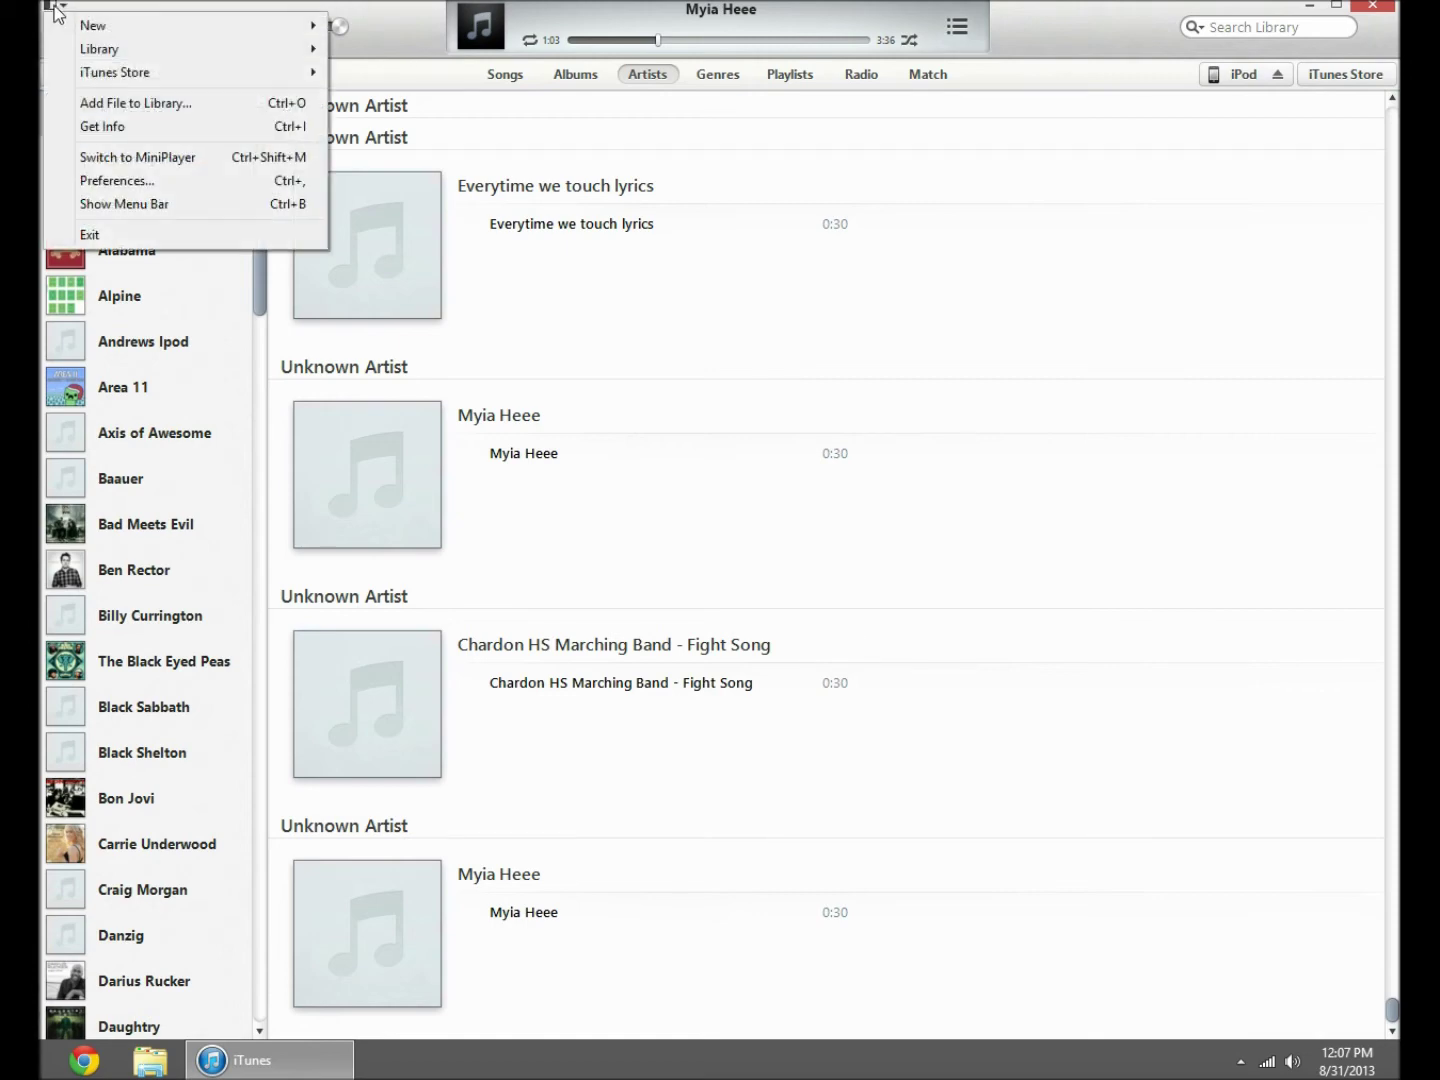
pyautogui.click(148, 183)
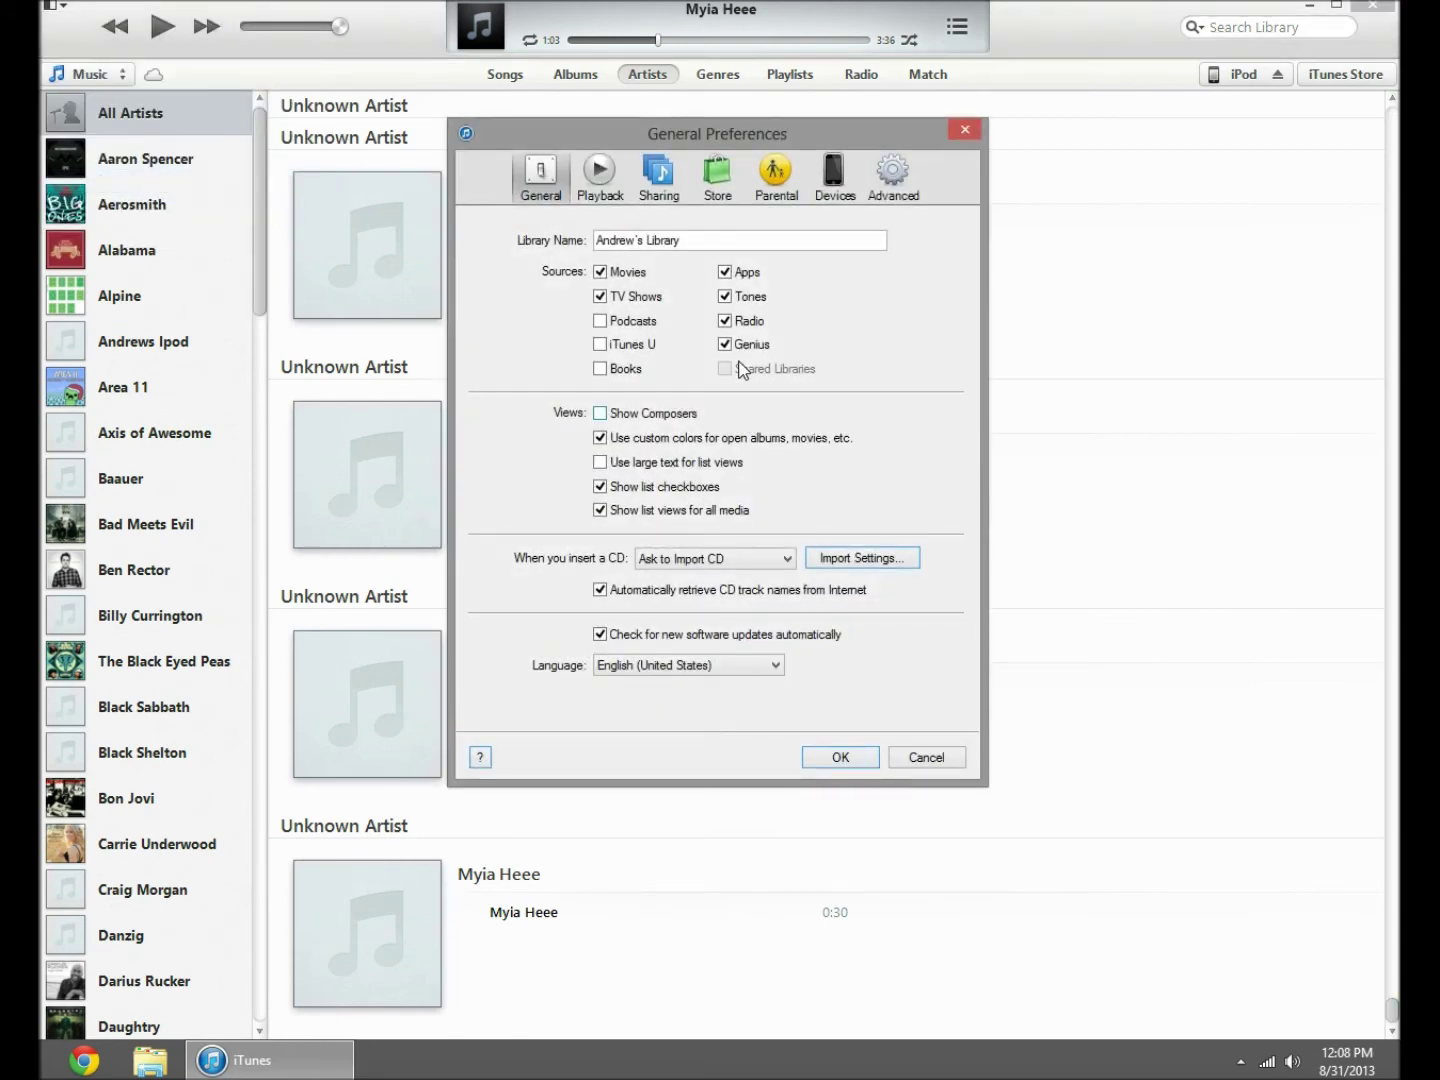
pyautogui.click(724, 319)
pyautogui.click(658, 177)
pyautogui.click(543, 184)
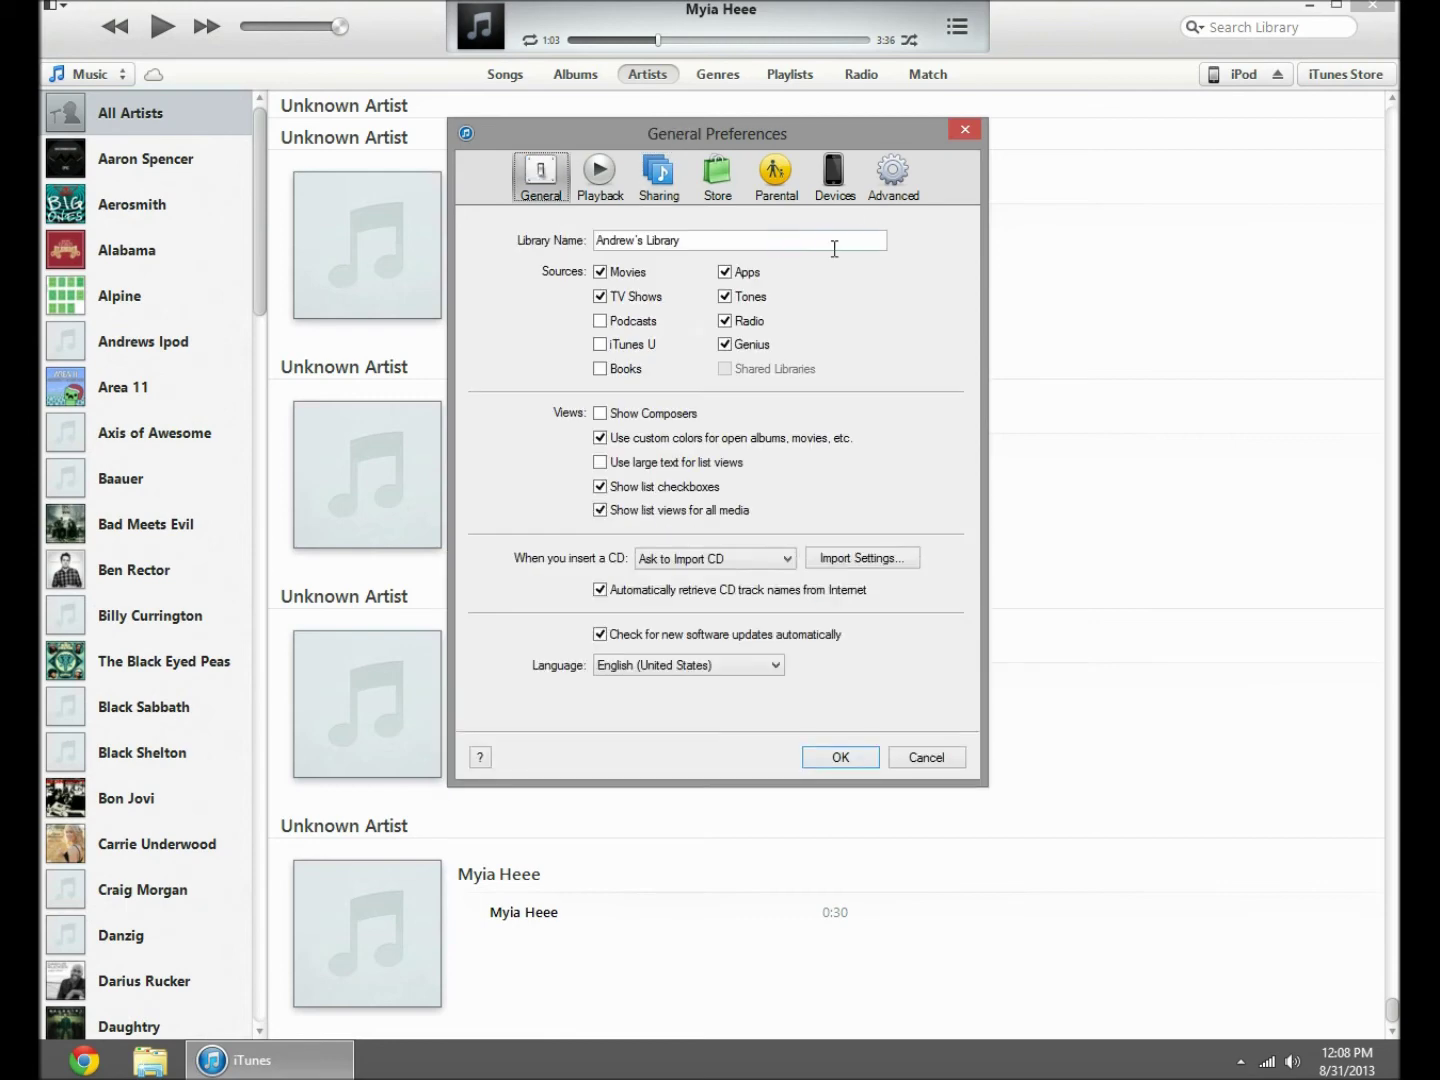
pyautogui.click(834, 180)
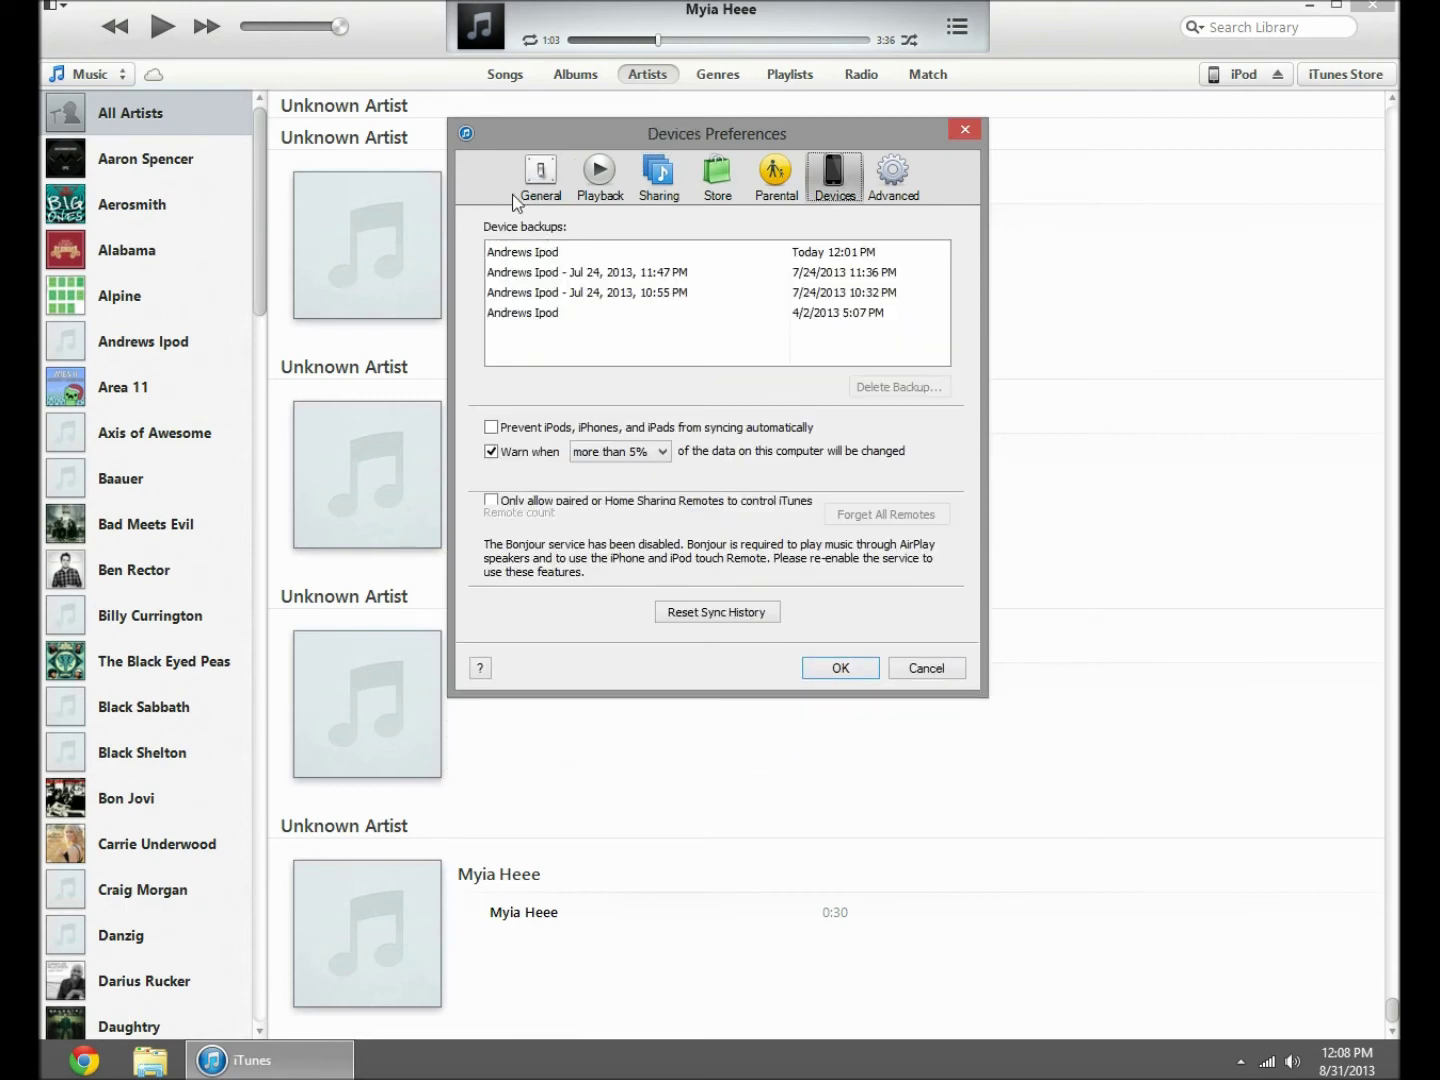
pyautogui.click(538, 183)
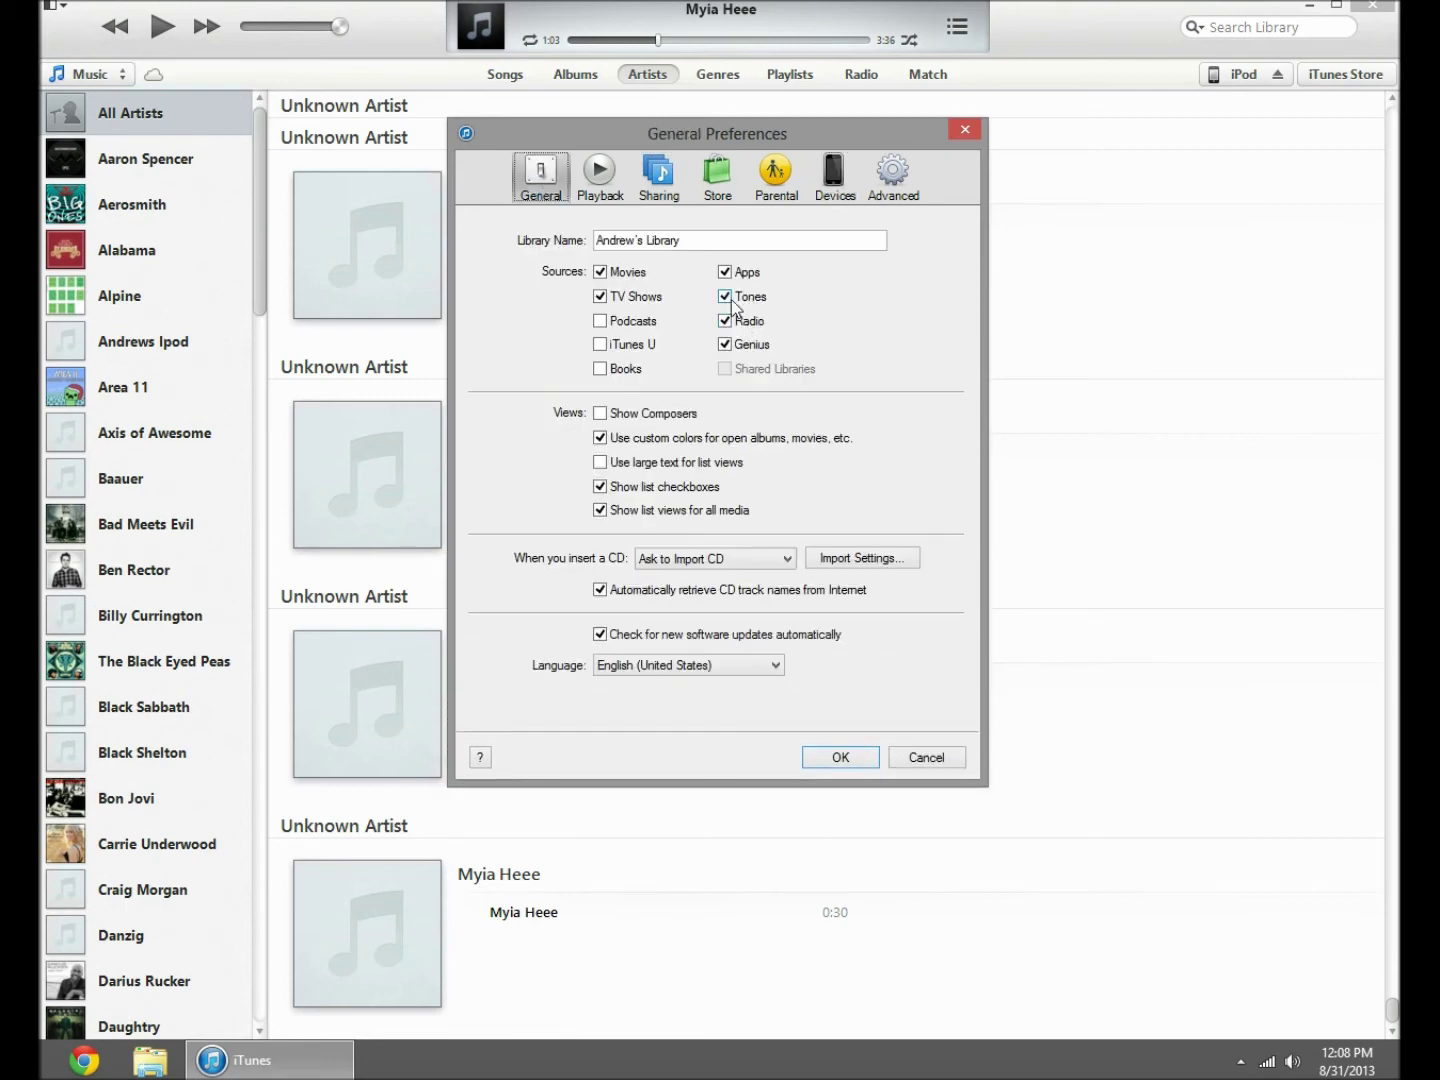
pyautogui.click(820, 761)
# Show the Tones library and shift the iTunes window so that part of the desktop is exposed beside it
pyautogui.click(121, 76)
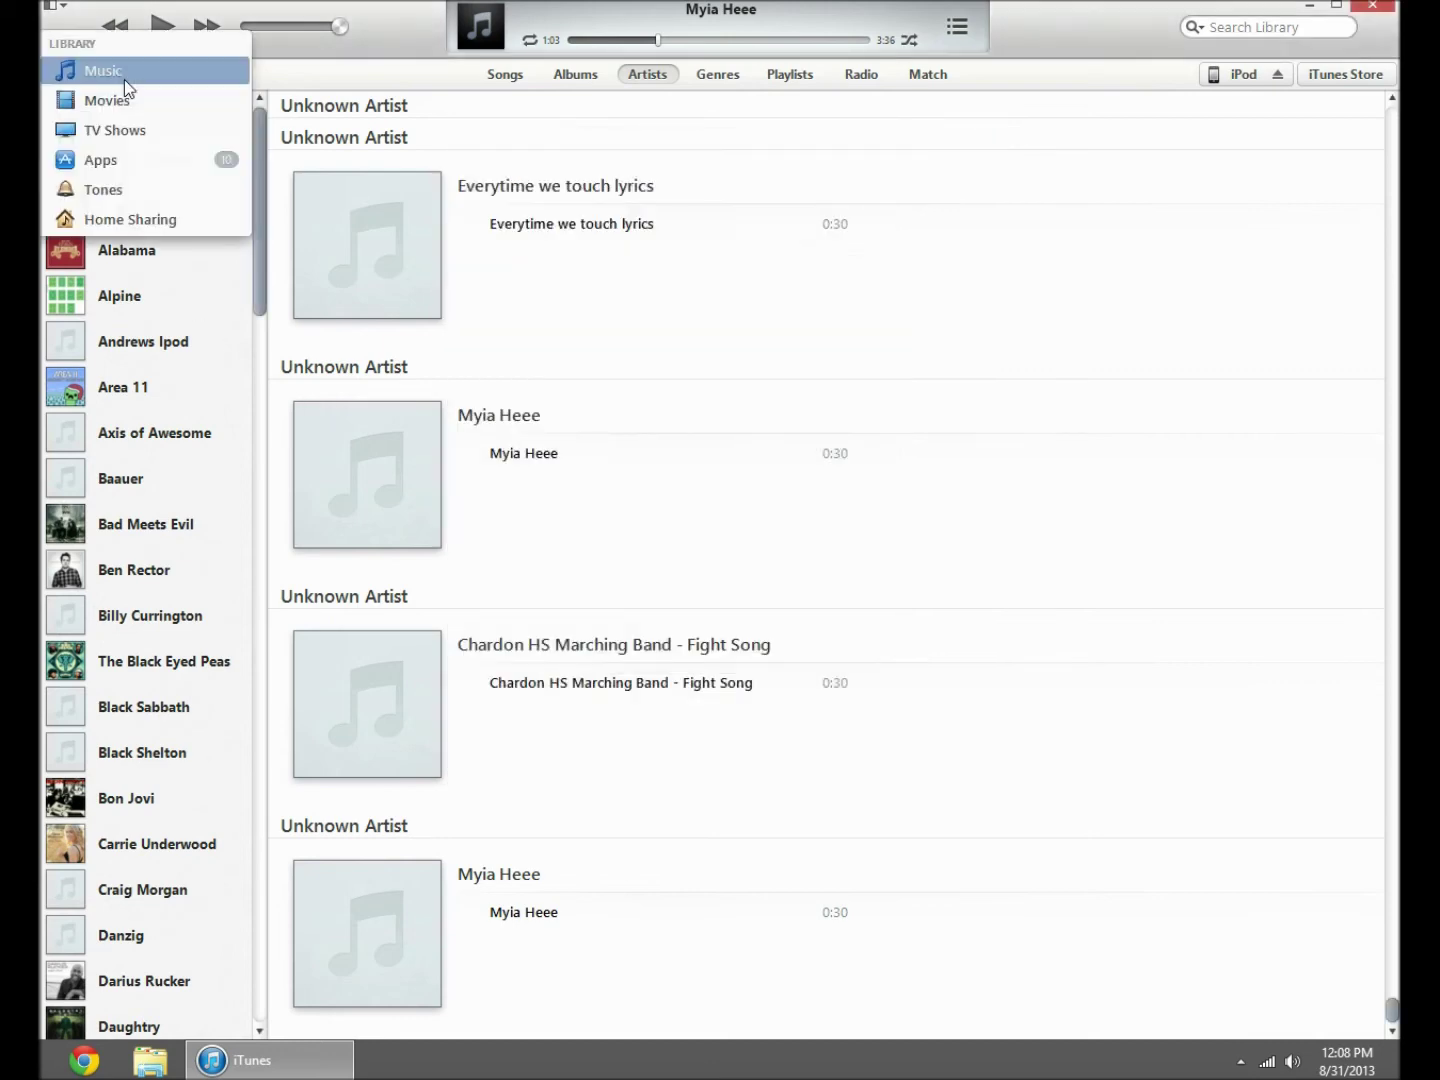
pyautogui.moveTo(343, 5); pyautogui.dragTo(646, 750)
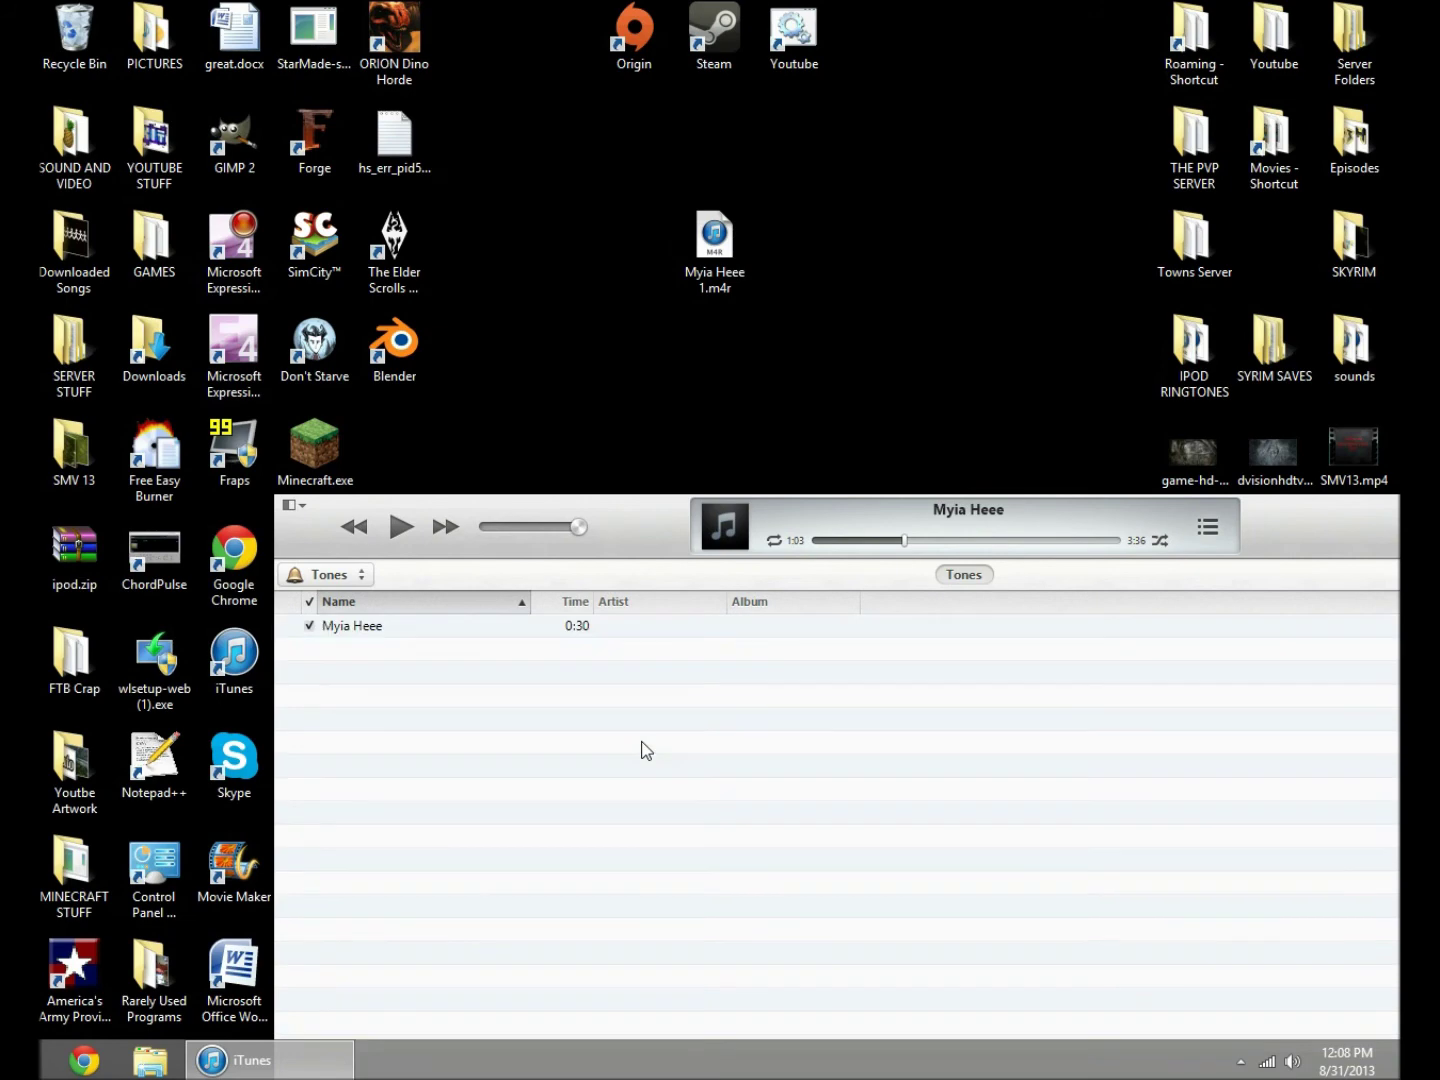
pyautogui.moveTo(1163, 530); pyautogui.dragTo(950, 10)
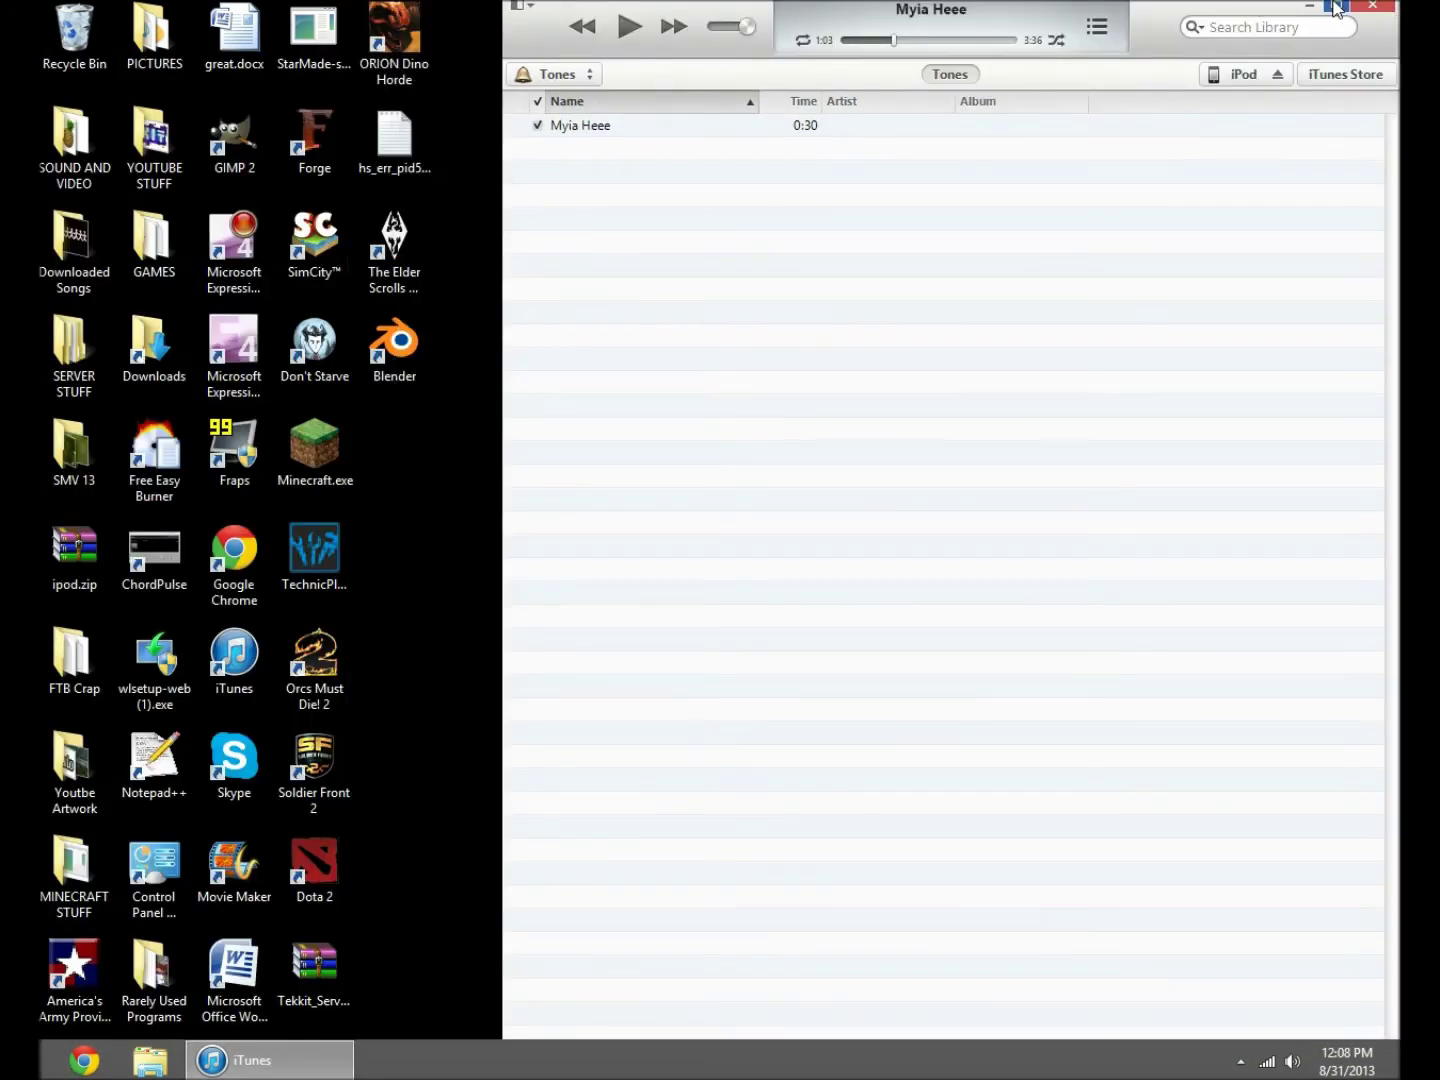
# Maximize the iTunes window and view the connected iPod's summary page before returning to the Tones library
pyautogui.click(1337, 7)
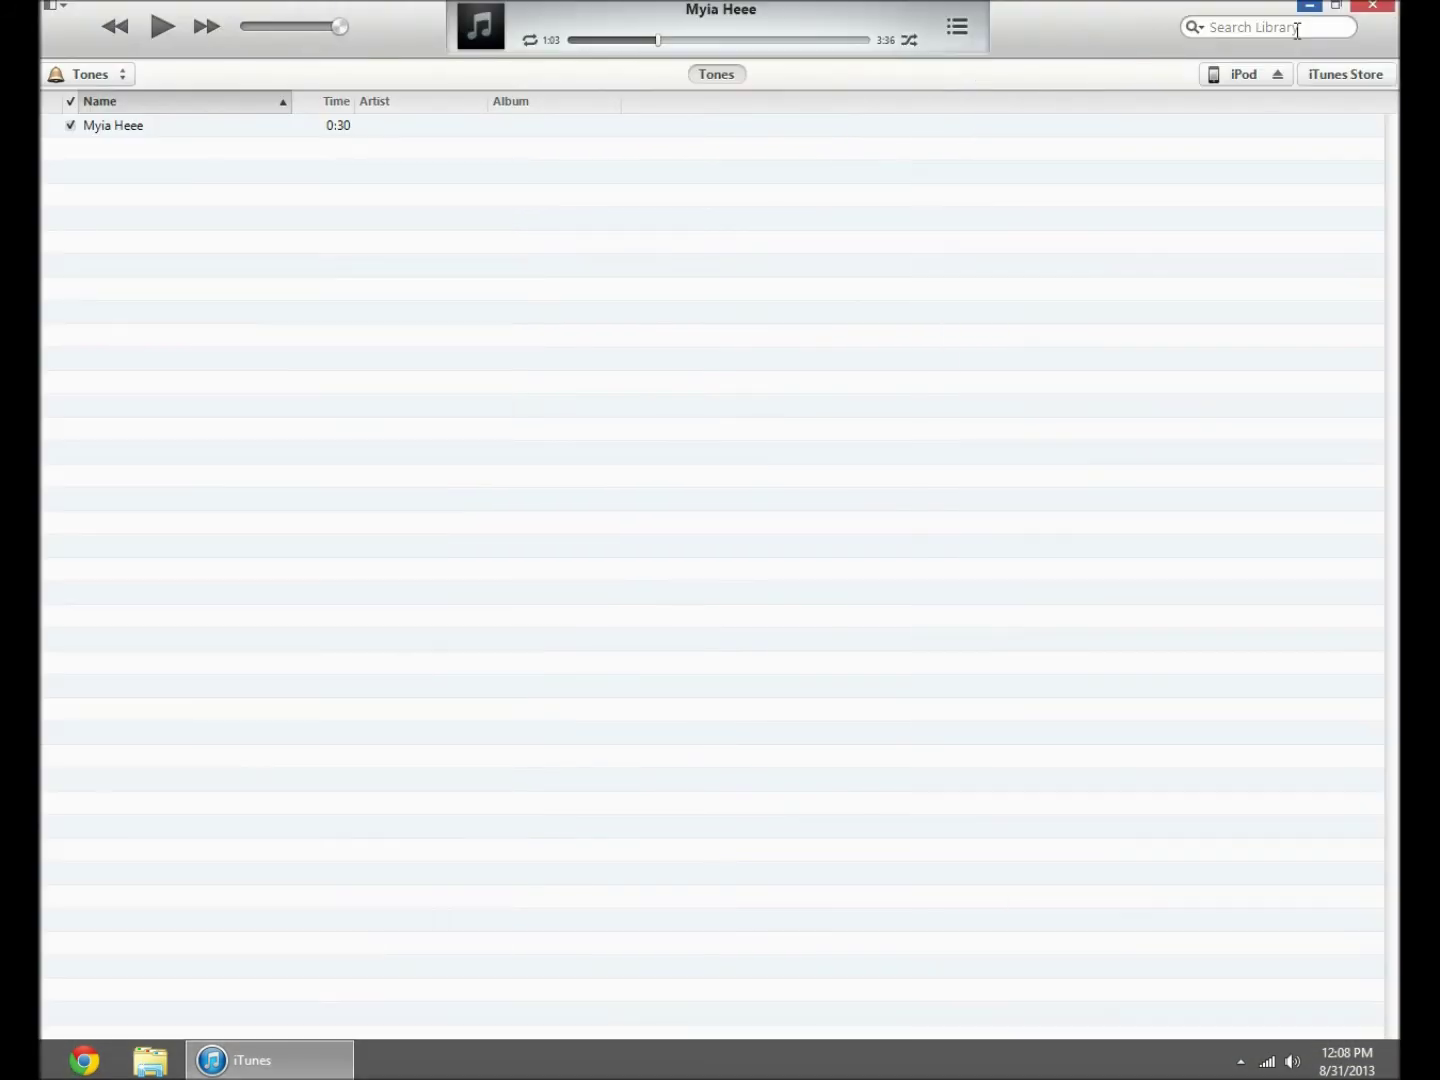
pyautogui.click(1225, 76)
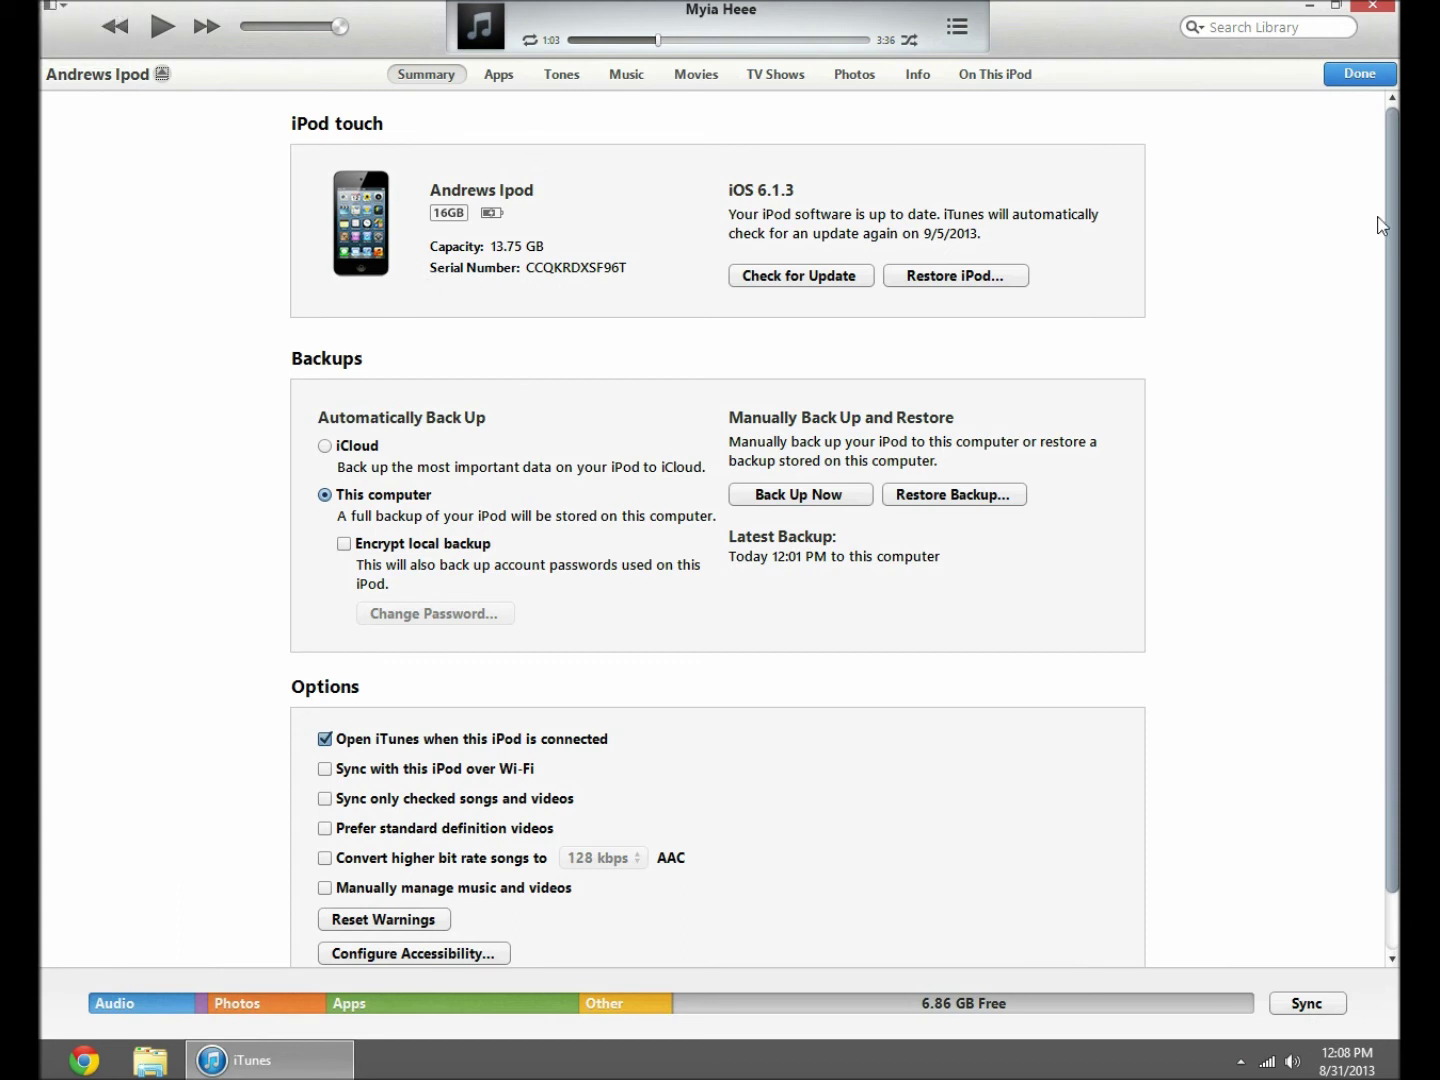
pyautogui.click(1356, 77)
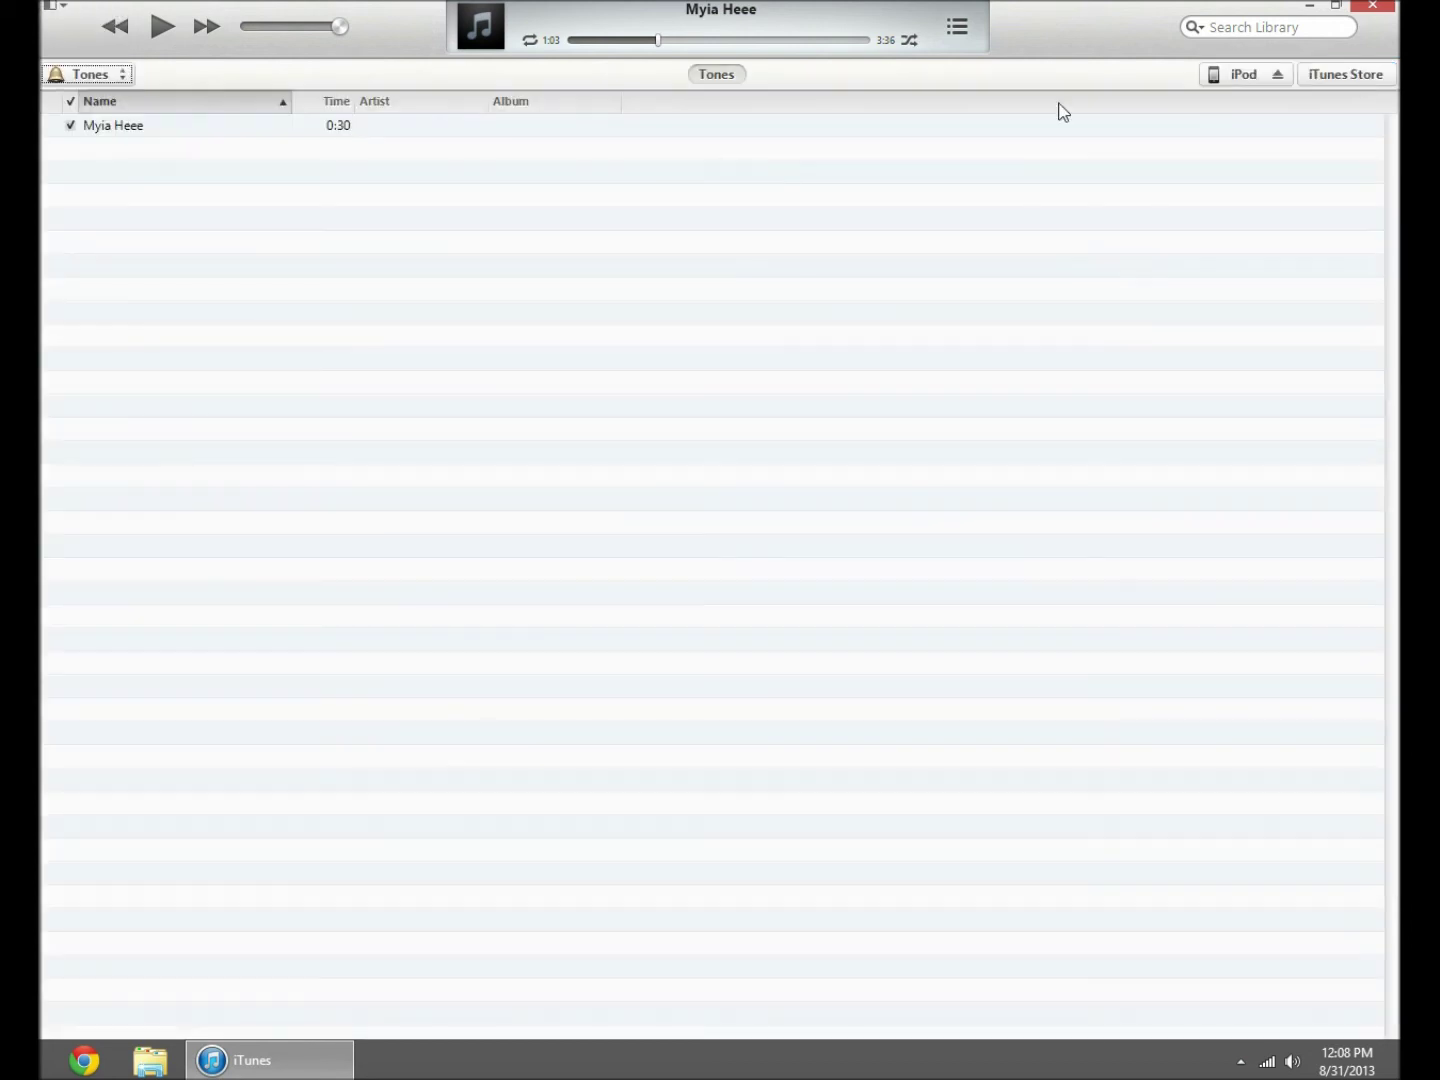
# Copy the Myia Heee tone from the Tones library onto the iPod and dismiss the sync warning on the device page
pyautogui.click(102, 131)
pyautogui.moveTo(102, 132); pyautogui.dragTo(1180, 139)
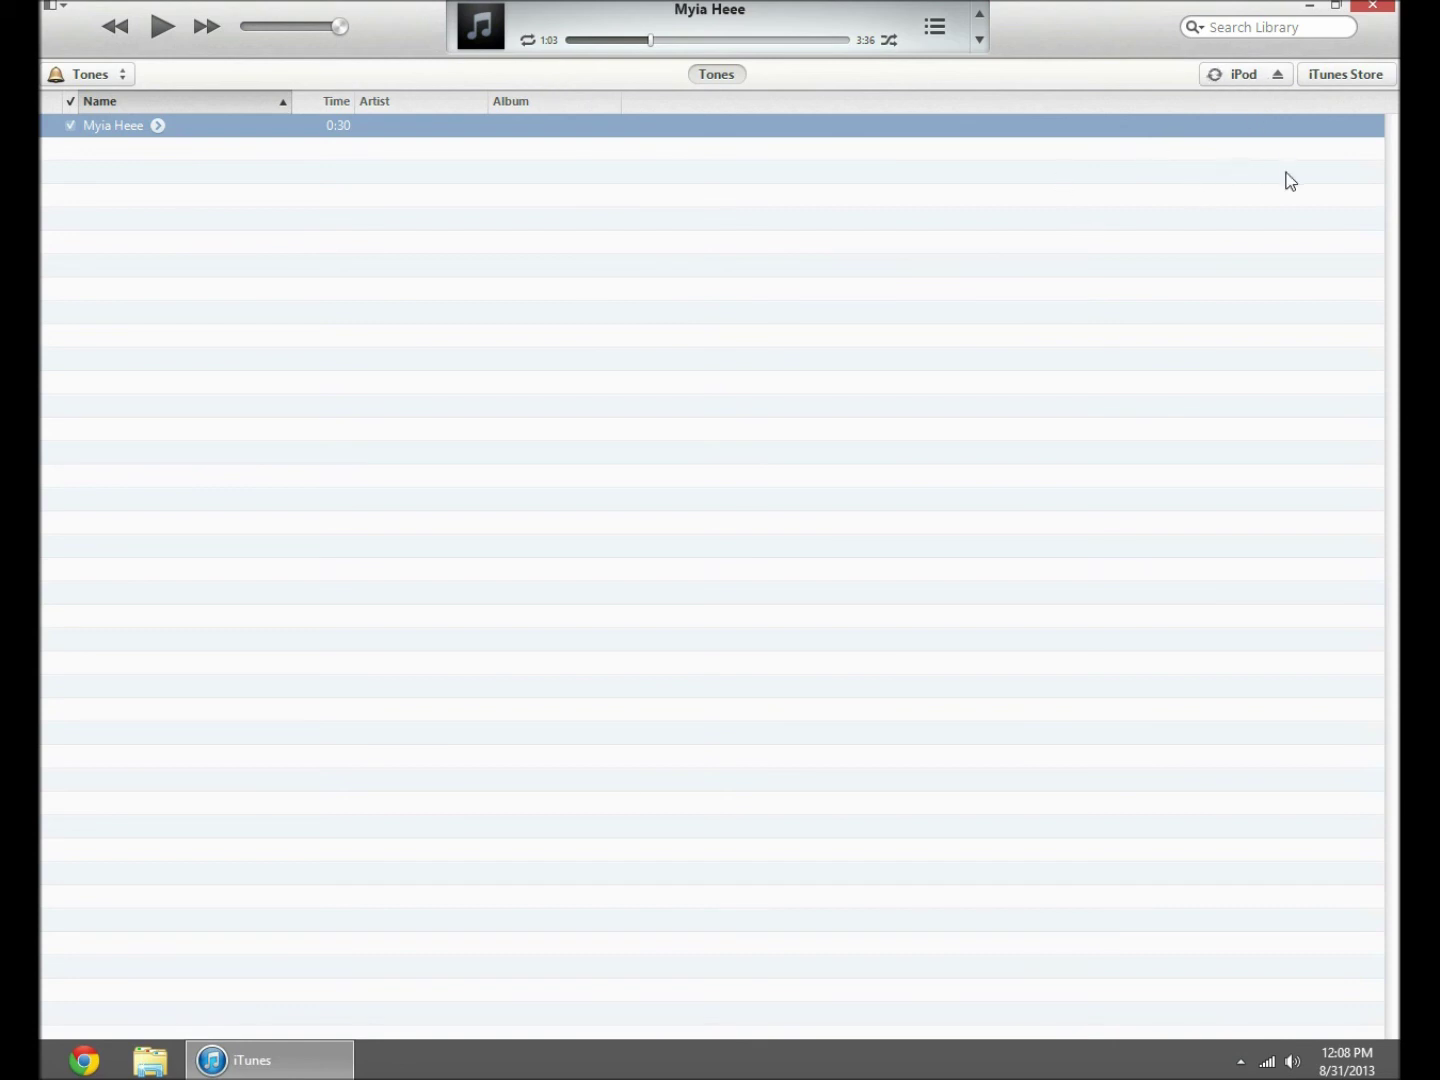
pyautogui.click(1246, 76)
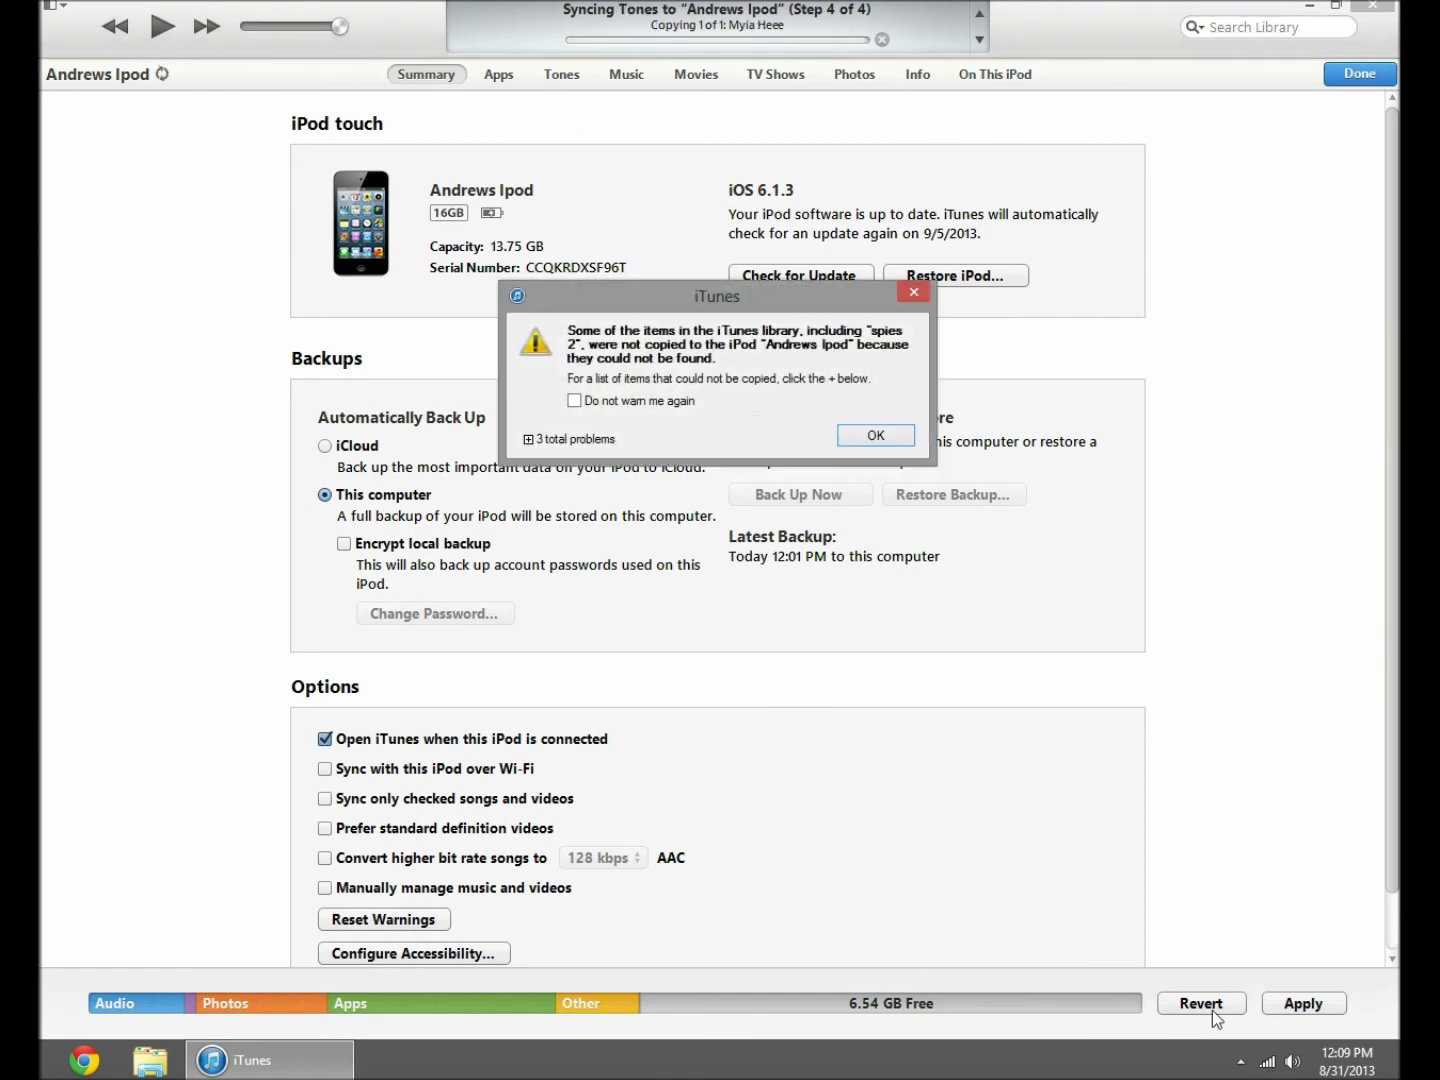
pyautogui.click(901, 439)
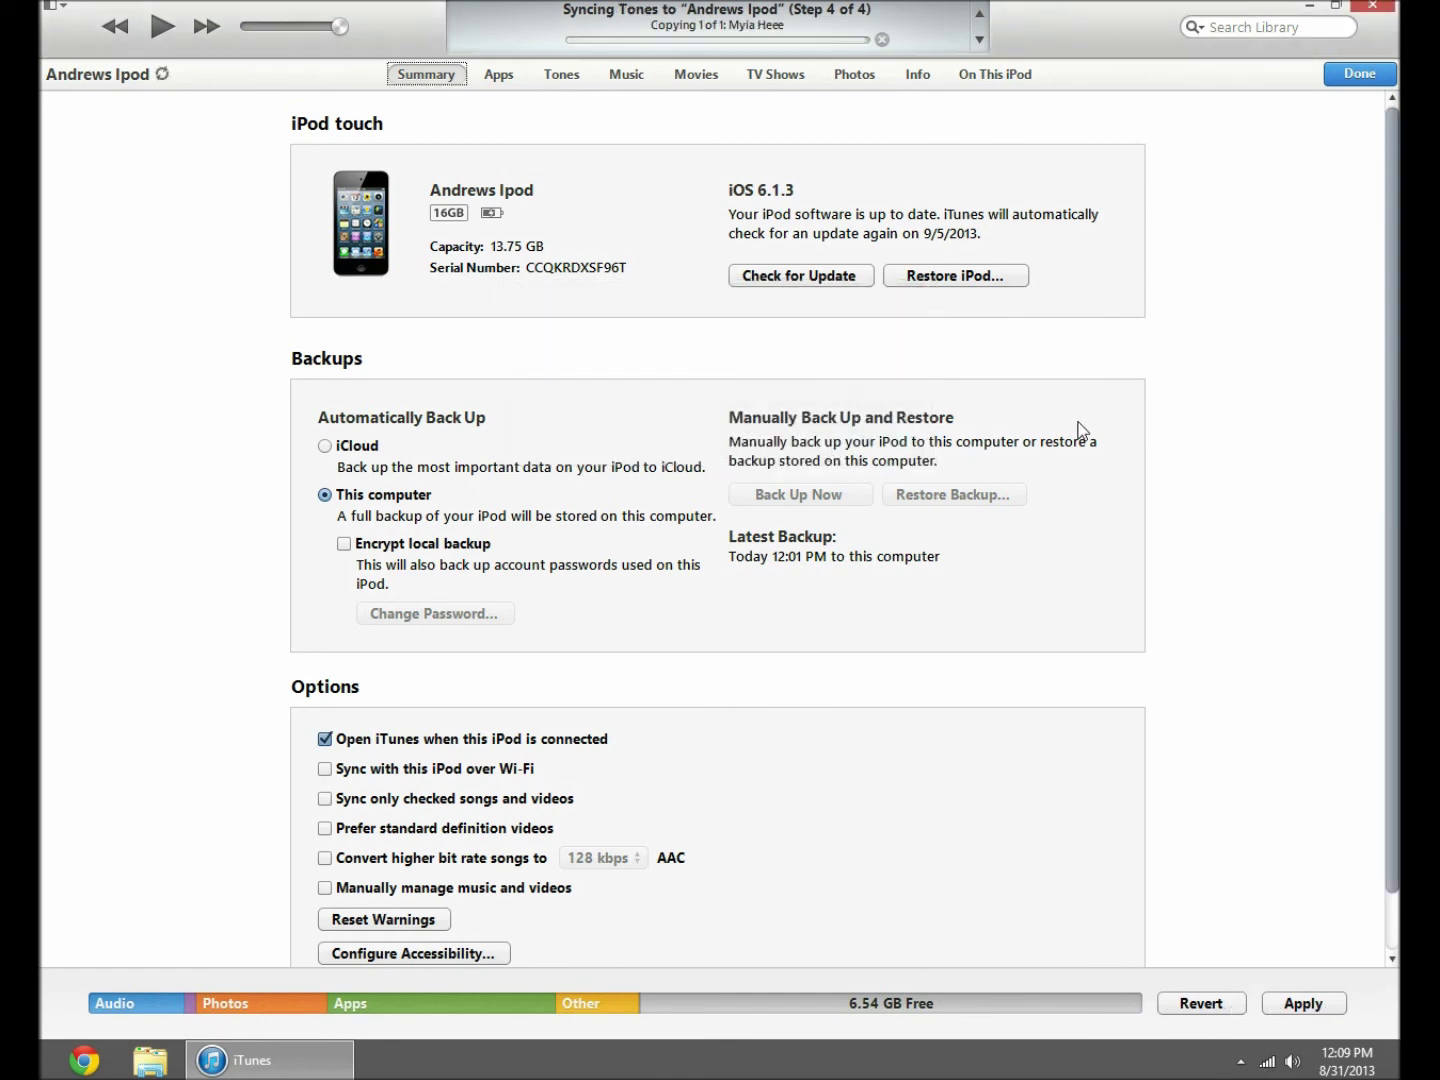
# Minimize iTunes and delete the Myia Heee 1.m4r file from the desktop
pyautogui.click(1310, 6)
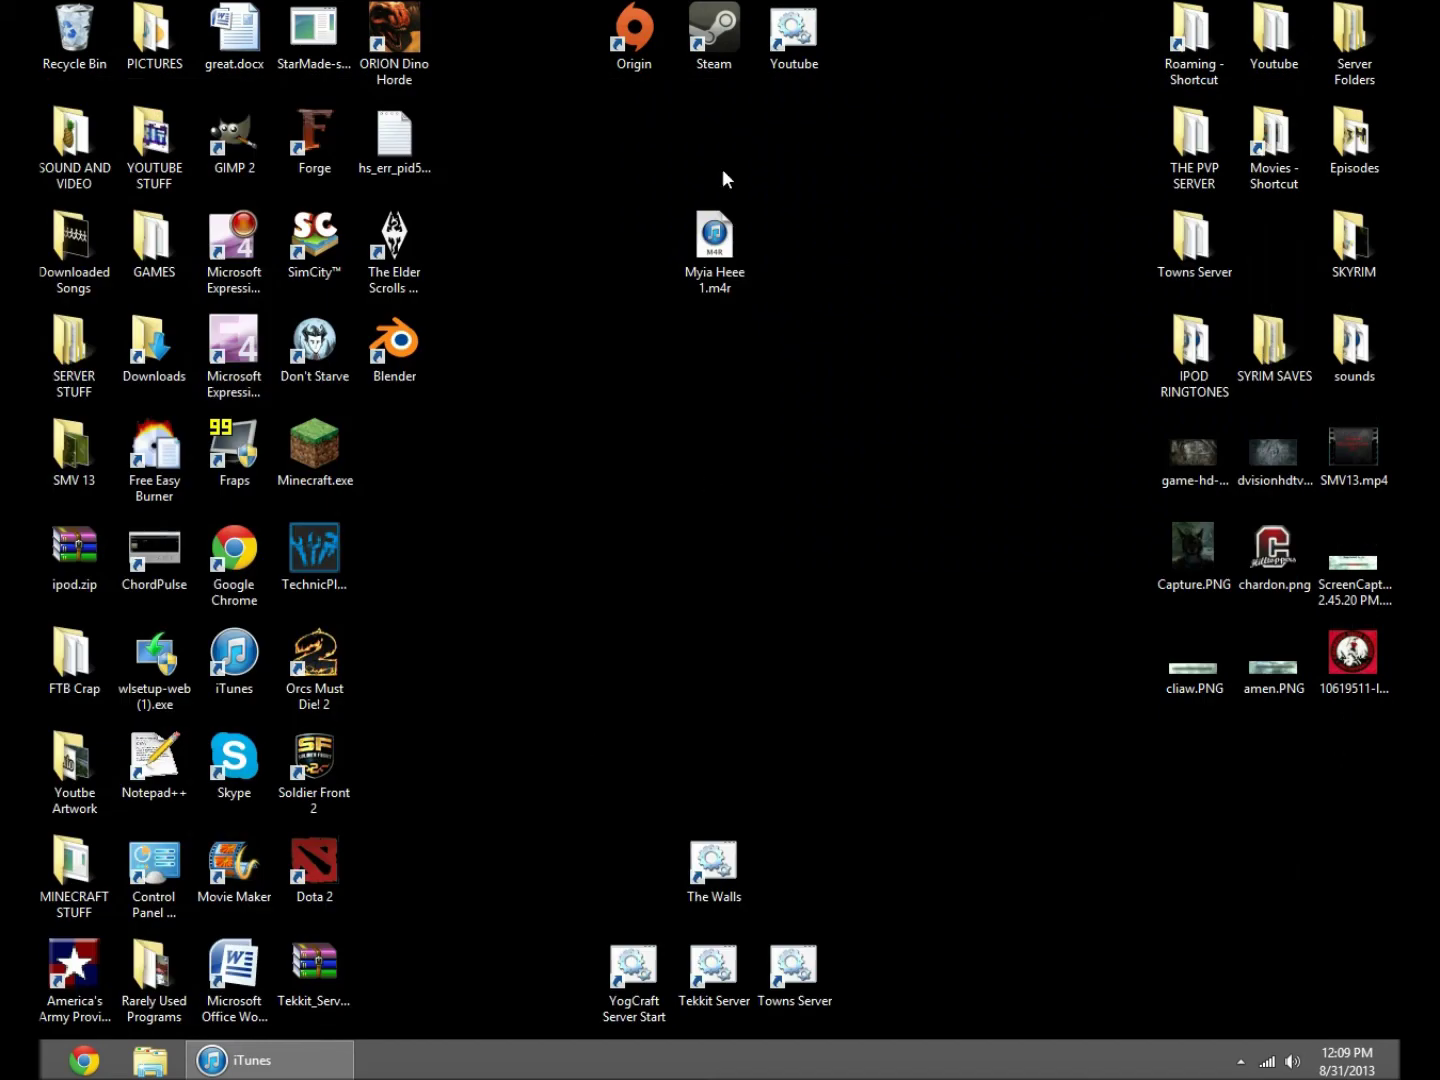
pyautogui.click(714, 271)
pyautogui.press('Delete')
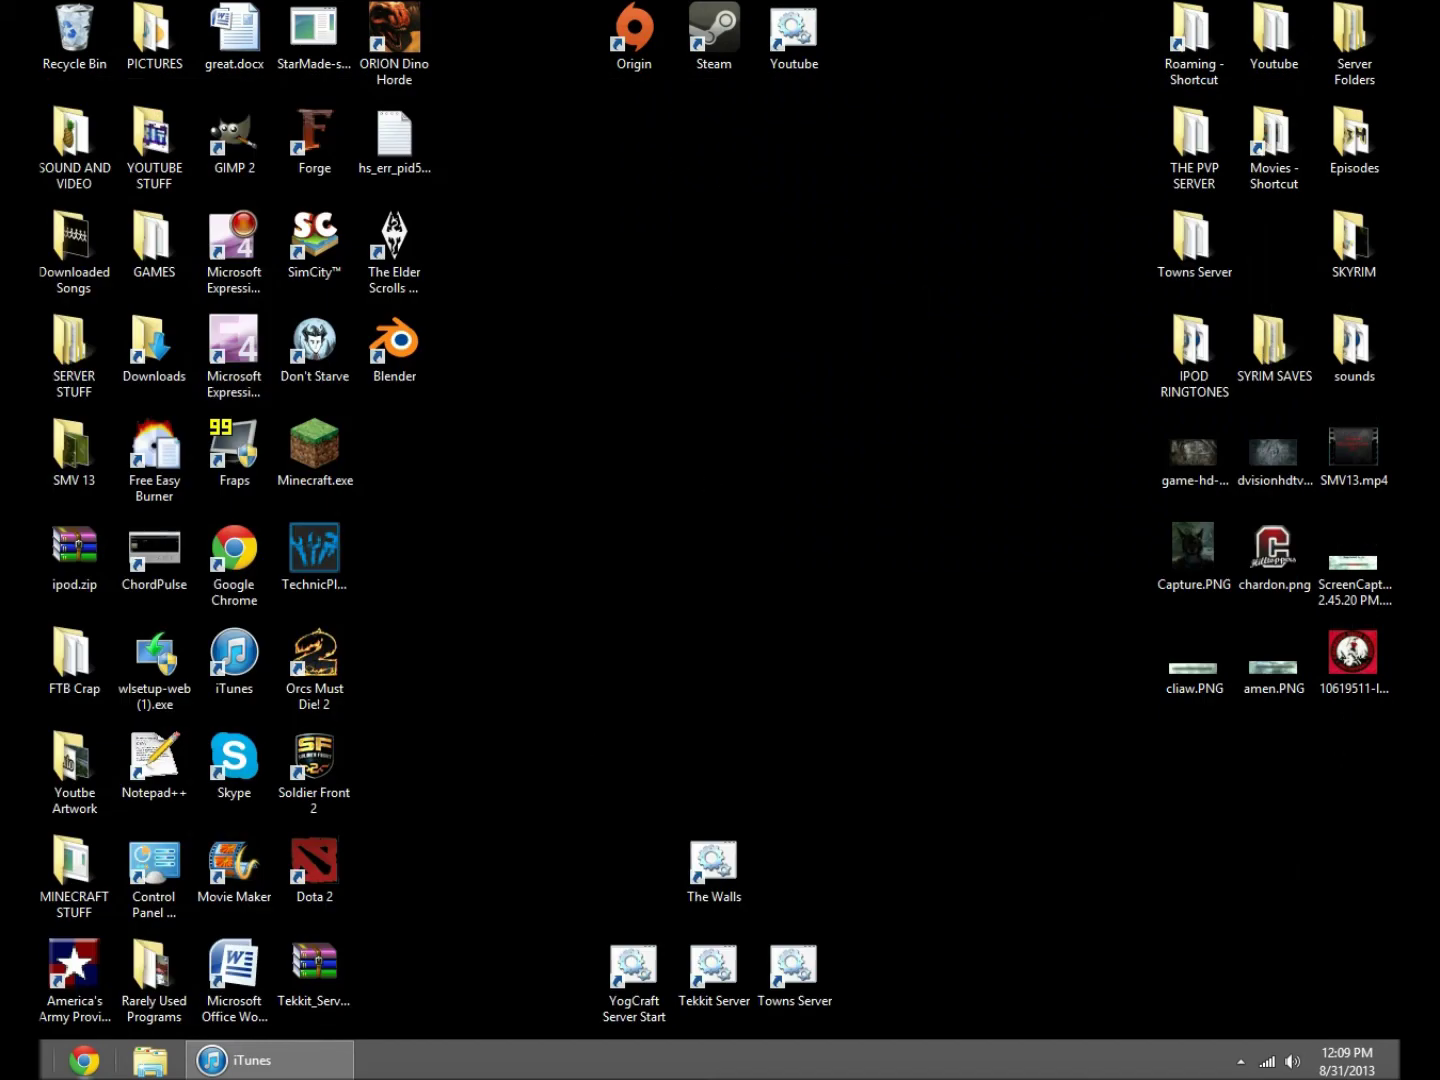
# Switch back to iTunes and close the iPod's device page, applying the changed settings
pyautogui.click(250, 1059)
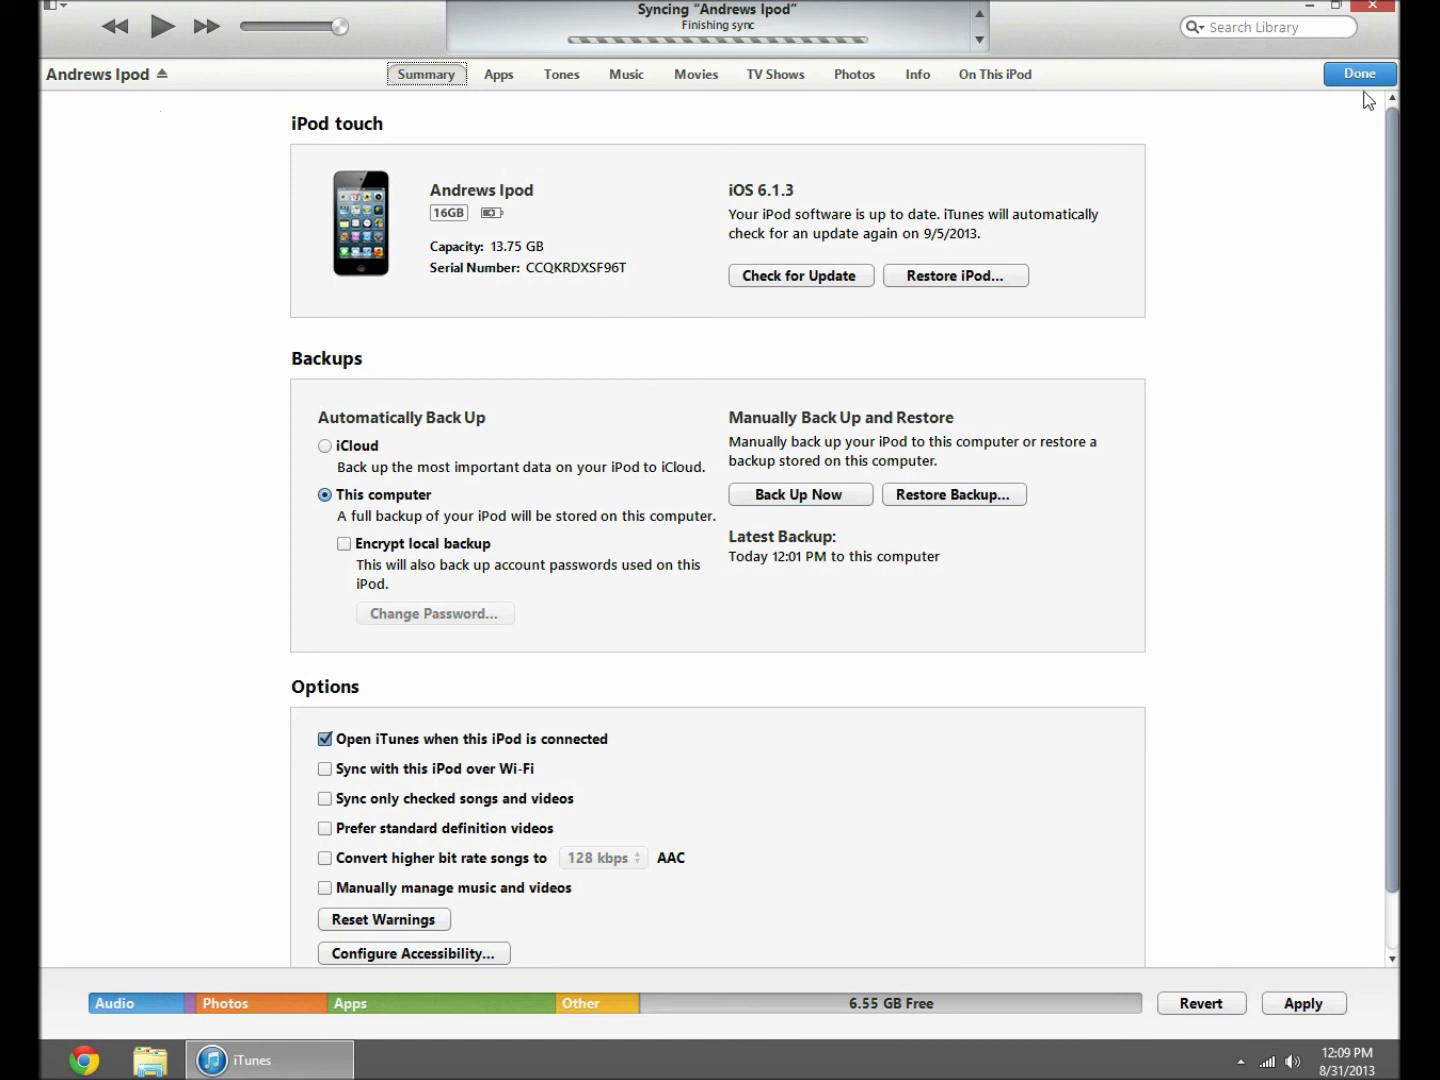
pyautogui.click(1362, 80)
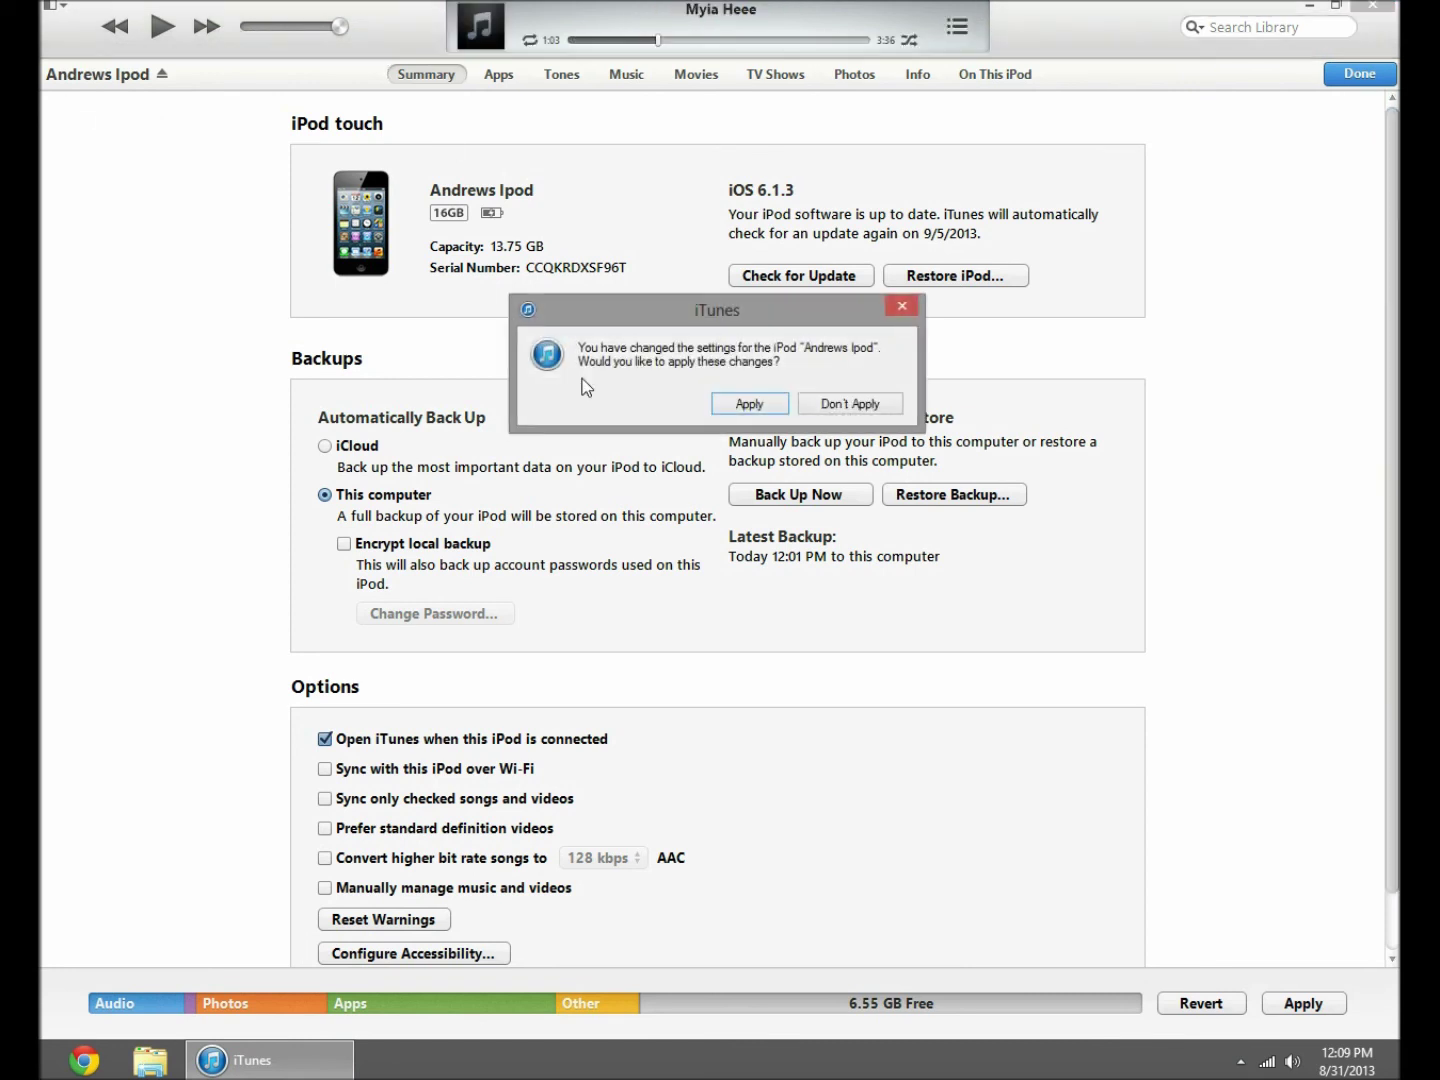
pyautogui.click(751, 412)
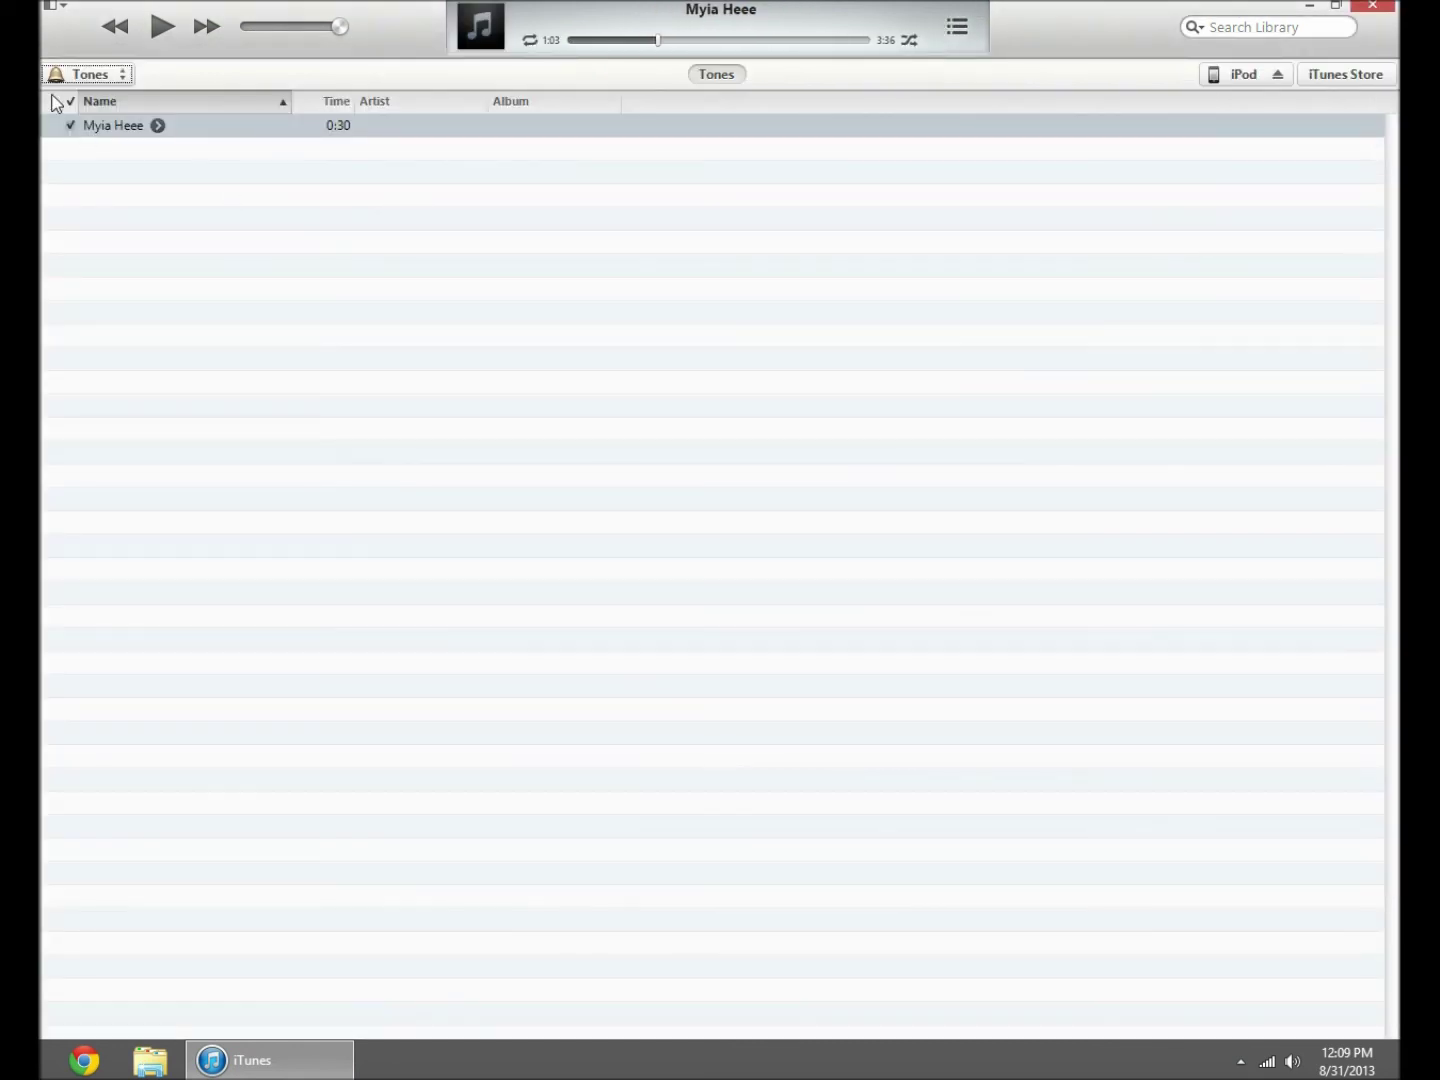
# Delete the Myia Heee ringtone from the iTunes Tones library, confirming the removal
pyautogui.click(138, 131)
pyautogui.press('Delete')
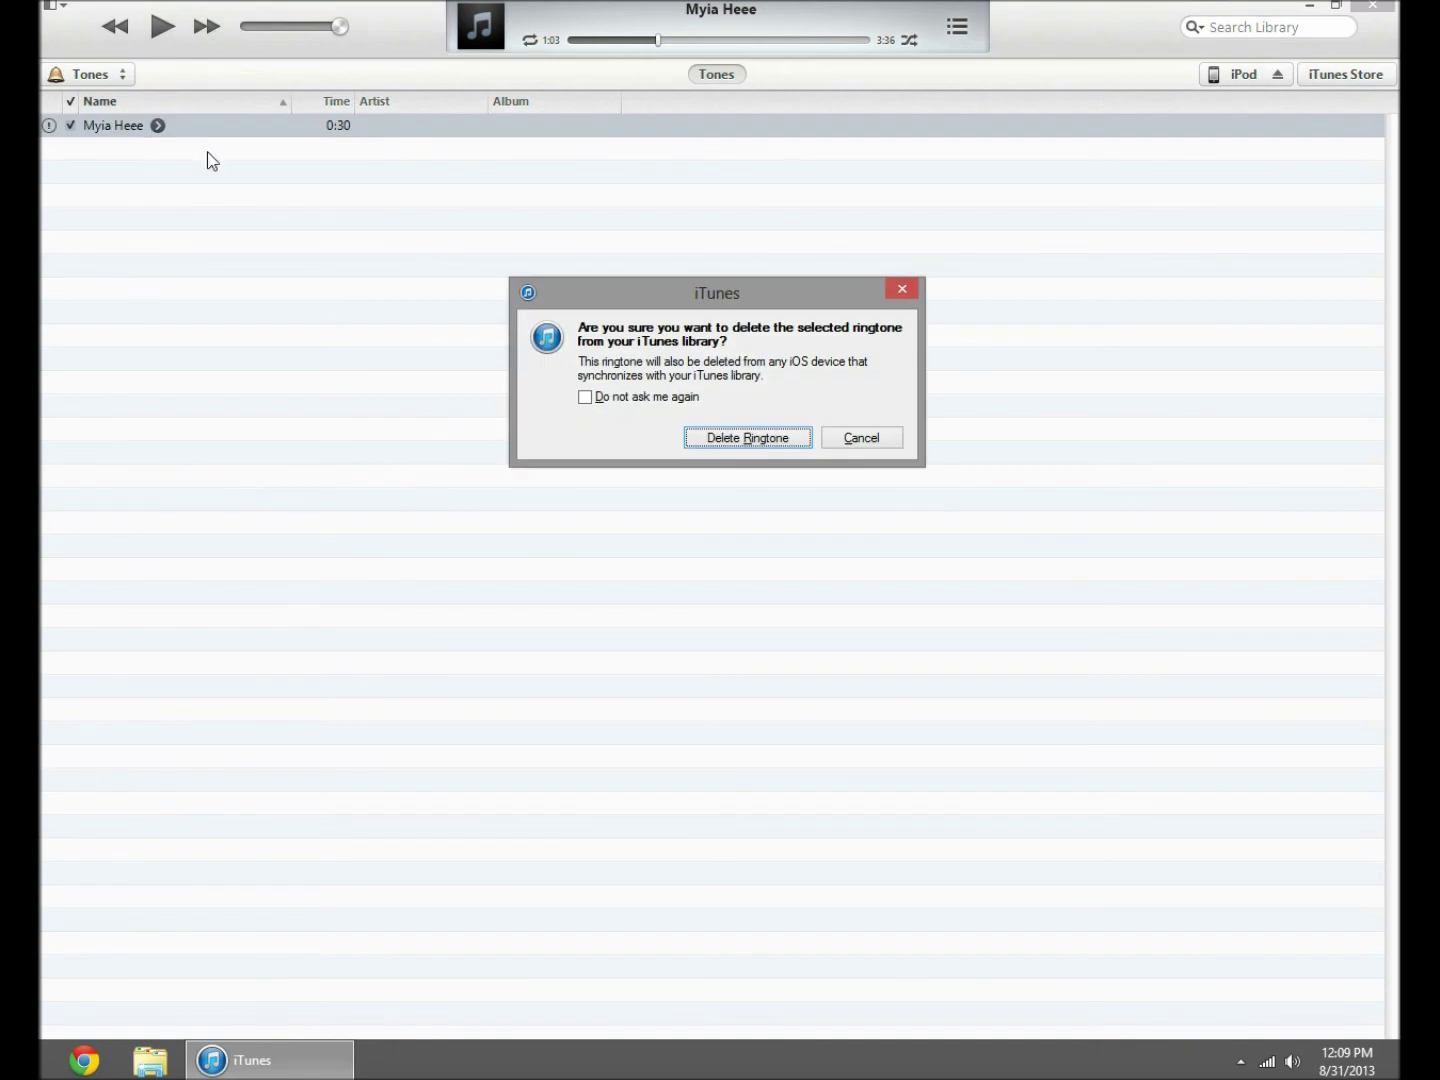
pyautogui.click(728, 450)
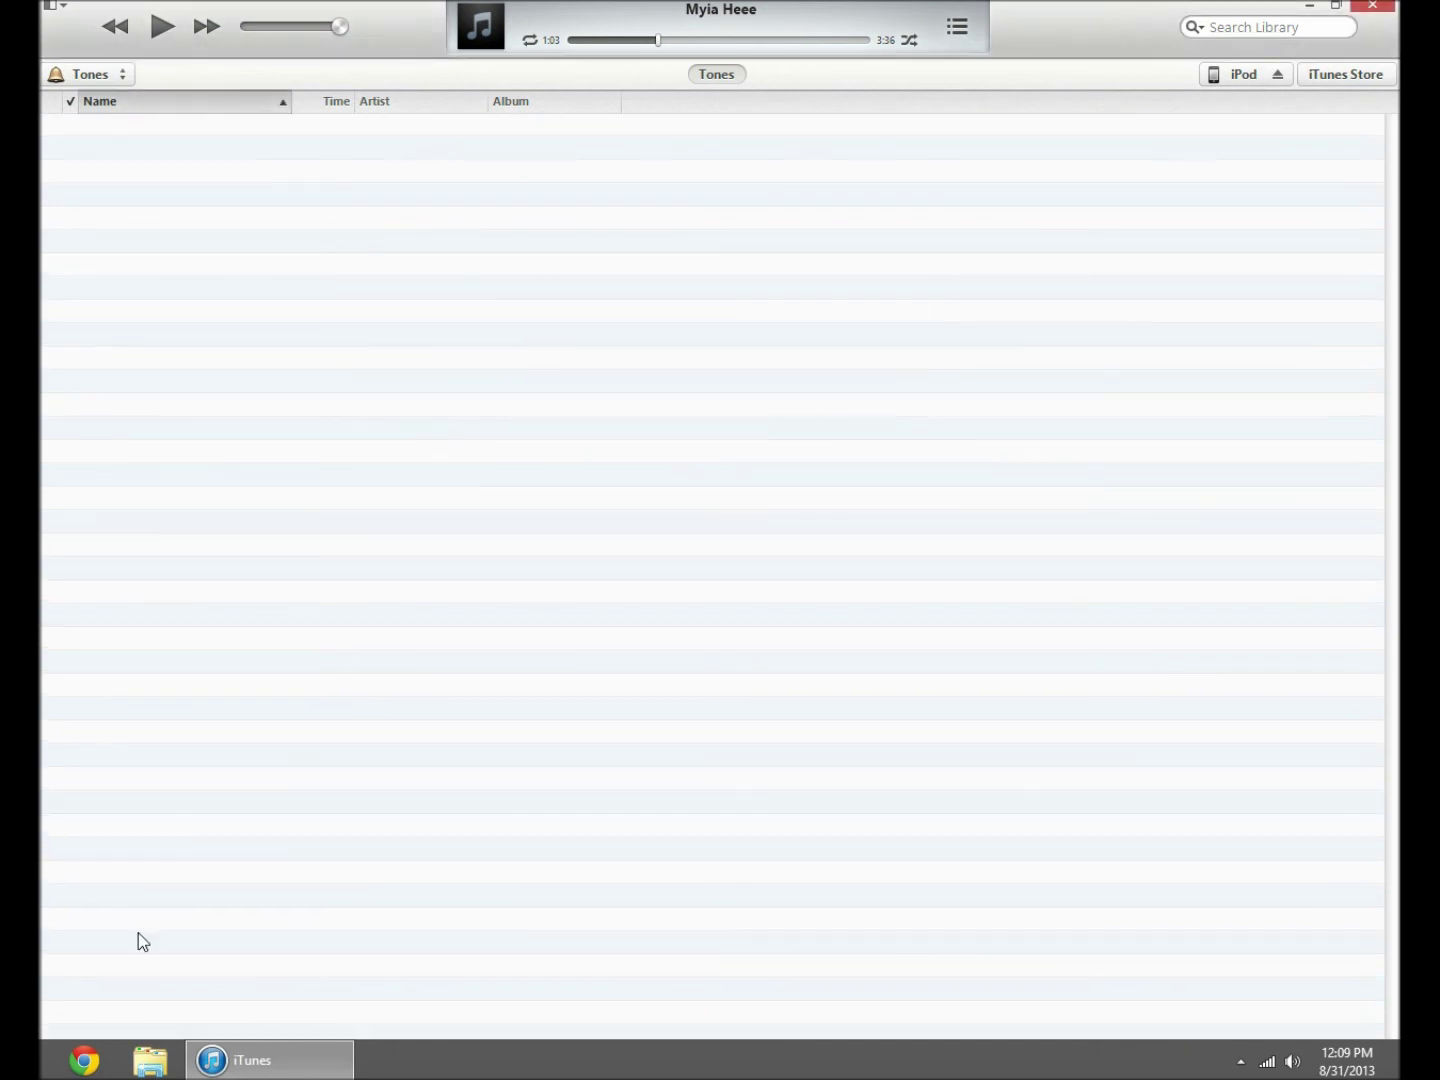